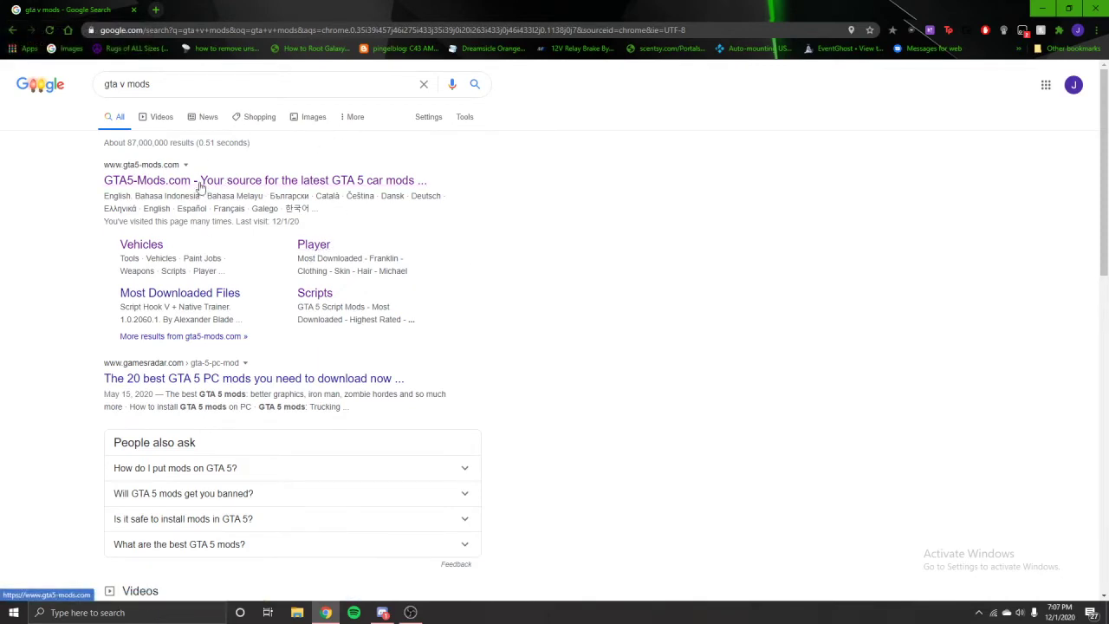
Search GTA5-Mods.com for 'audi a8'
{"action": "left_click", "coordinate": [209, 182]}
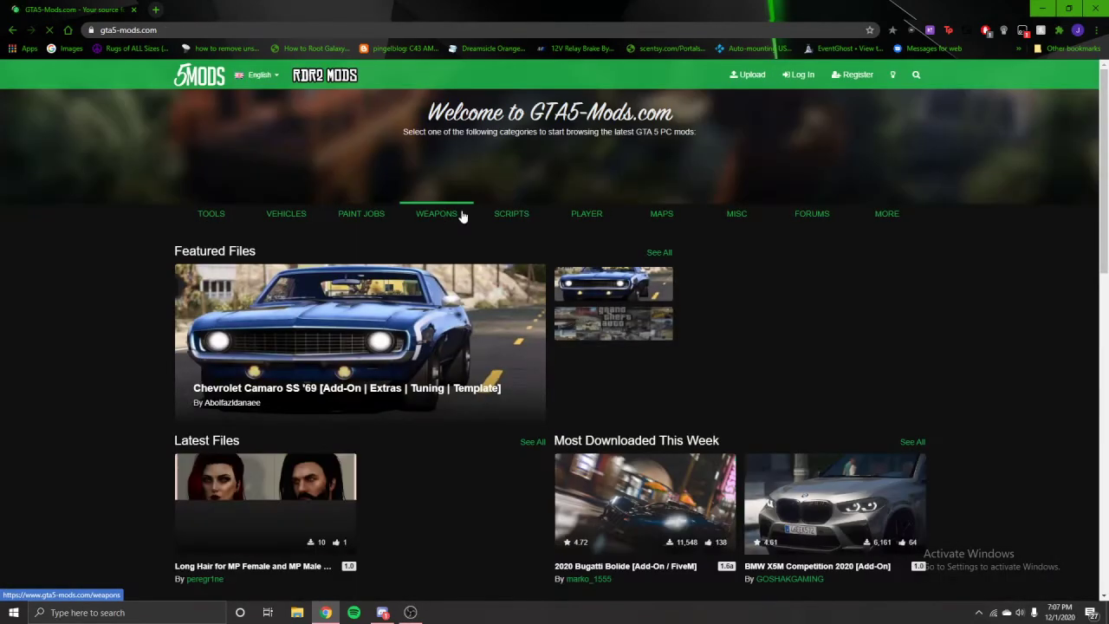
{"action": "left_click", "coordinate": [916, 76]}
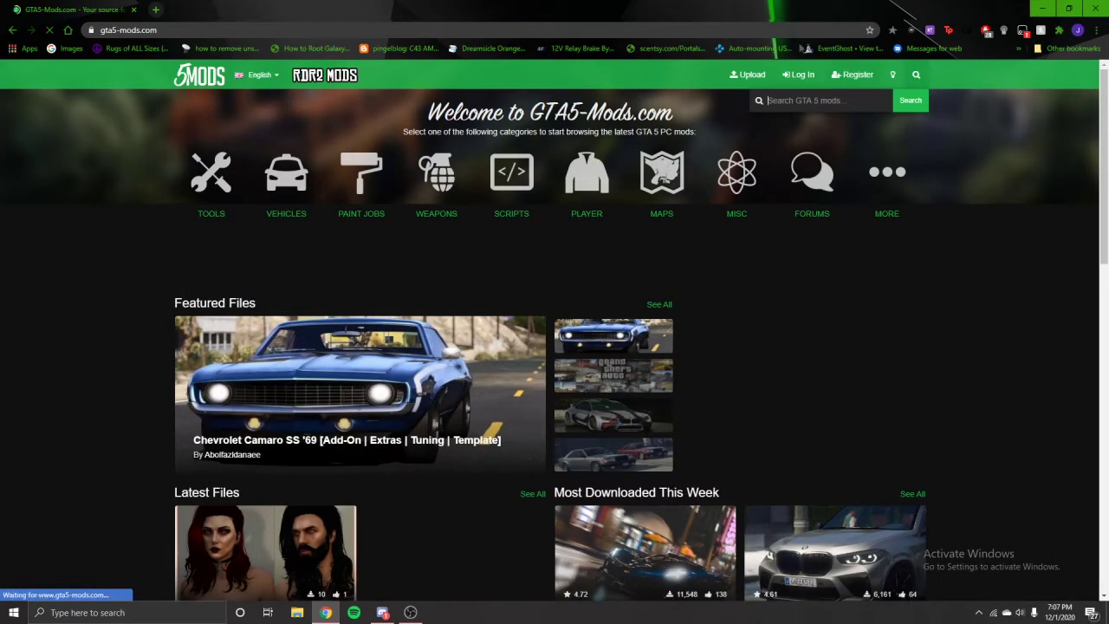
{"action": "type", "text": "audi"}
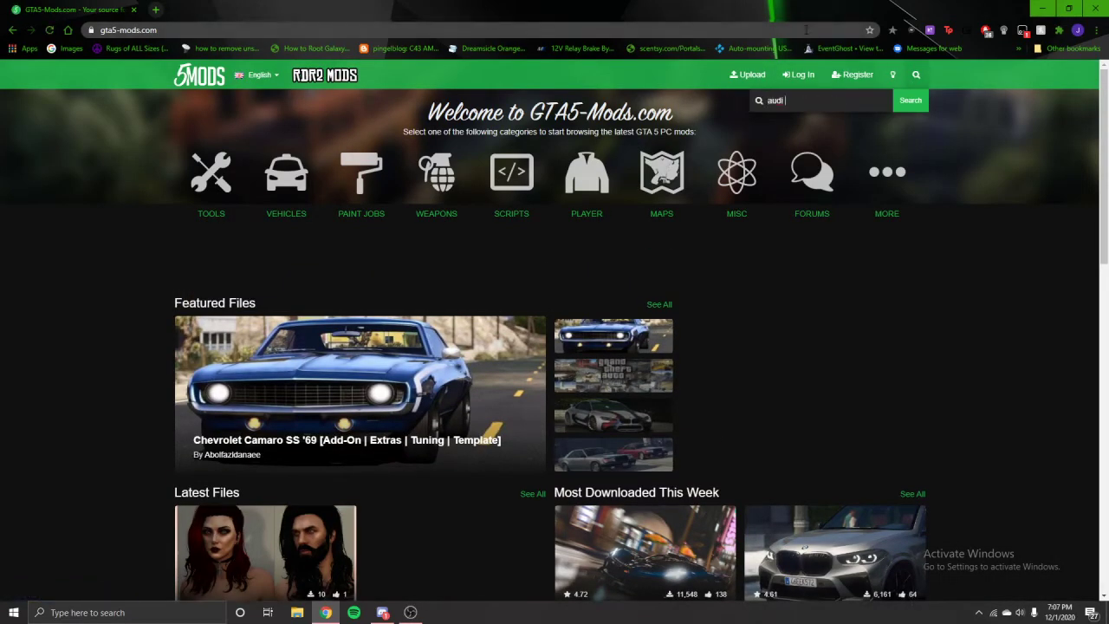
{"action": "type", "text": " a8"}
{"action": "key", "text": "Return"}
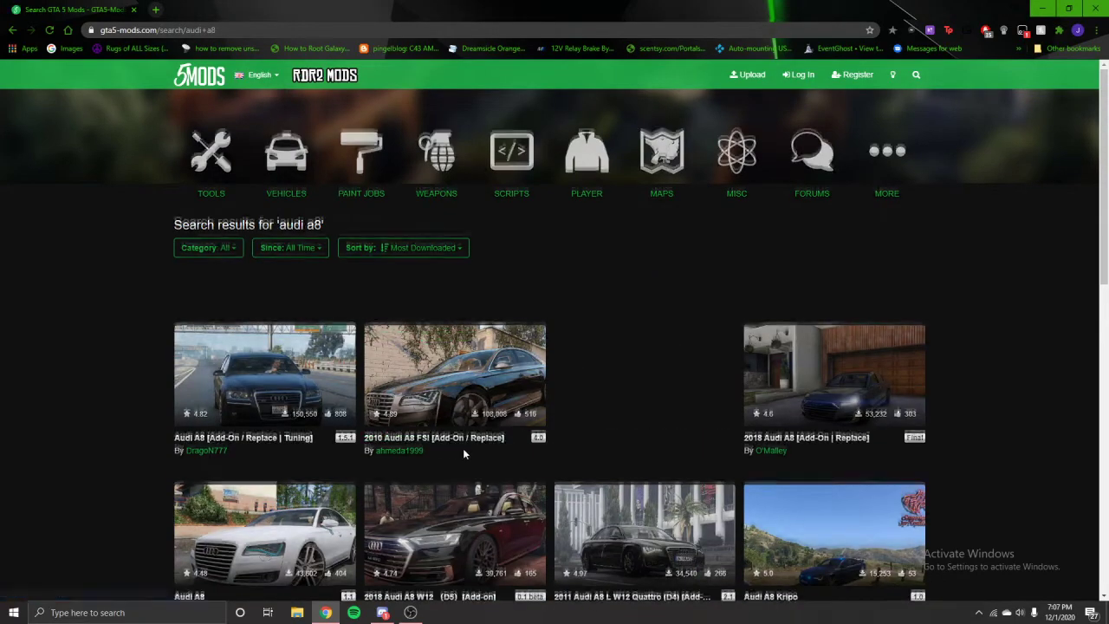
Open the 2018 Audi A8 W12 (D5) [Add-on] mod page from the results
{"action": "scroll", "coordinate": [266, 483], "scroll_direction": "down", "scroll_amount": 2}
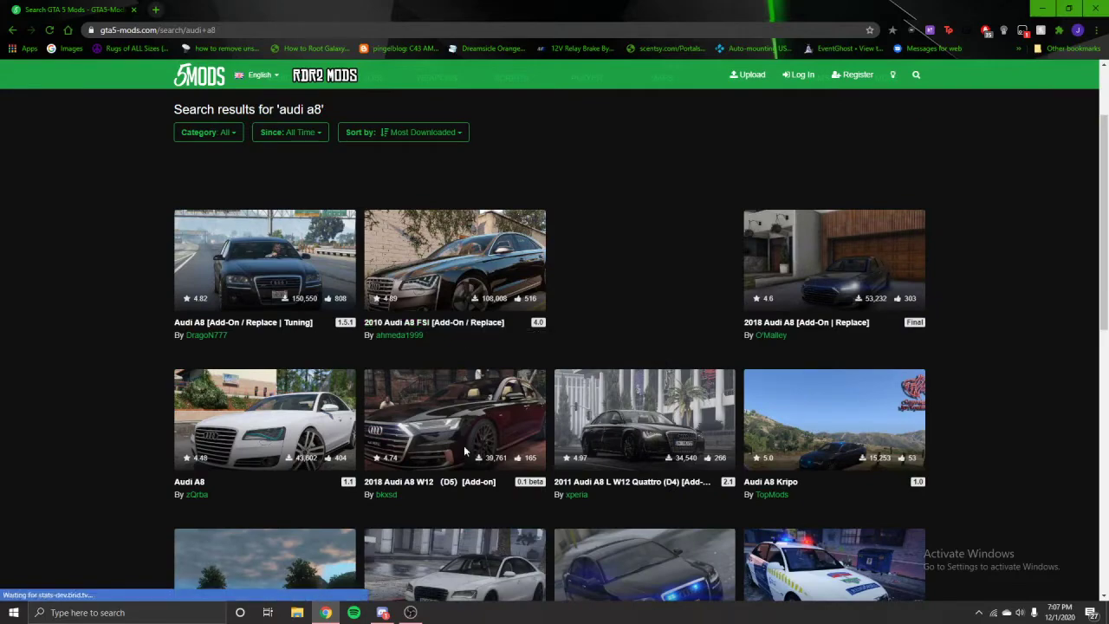
{"action": "left_click", "coordinate": [456, 483]}
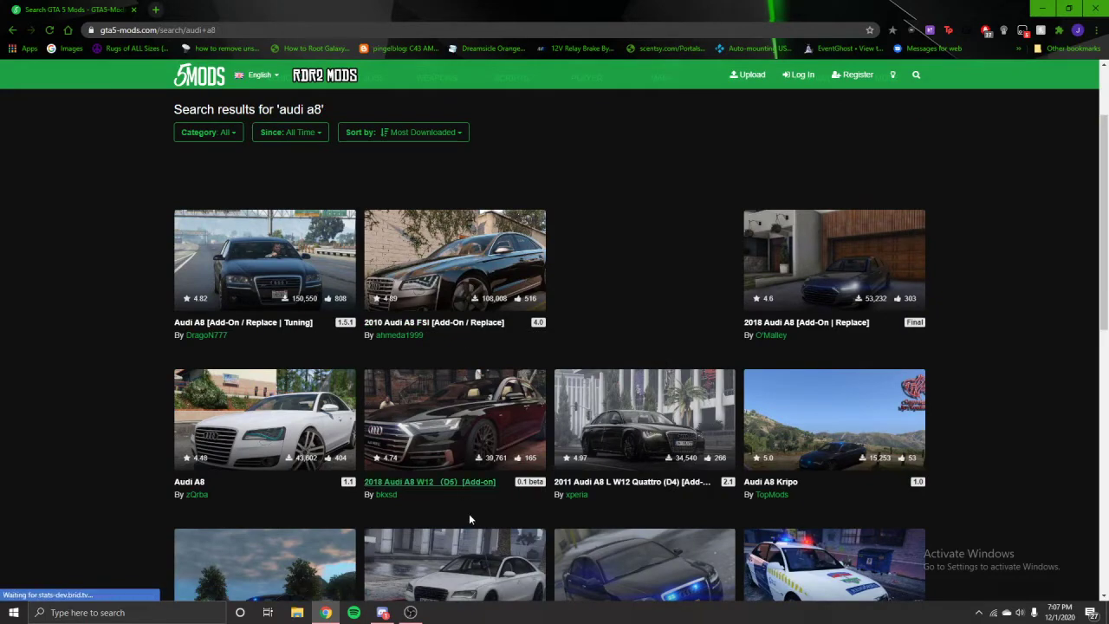
{"action": "scroll", "coordinate": [295, 260], "scroll_direction": "down", "scroll_amount": 3}
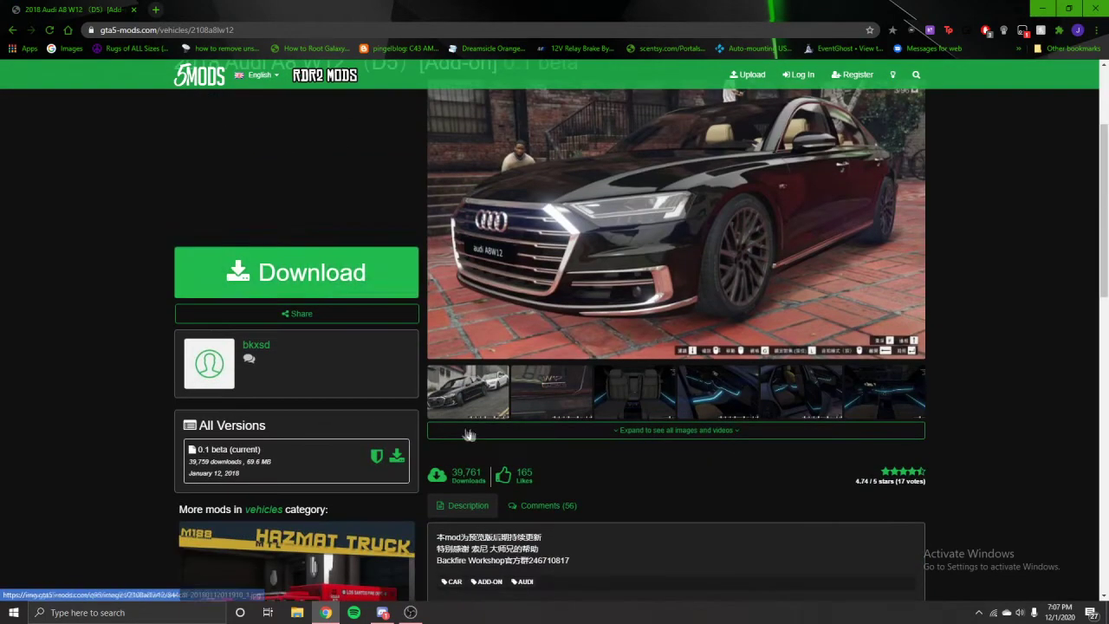
Download the Audi A8 W12 .rar archive and open it in WinRAR
{"action": "left_click", "coordinate": [295, 263]}
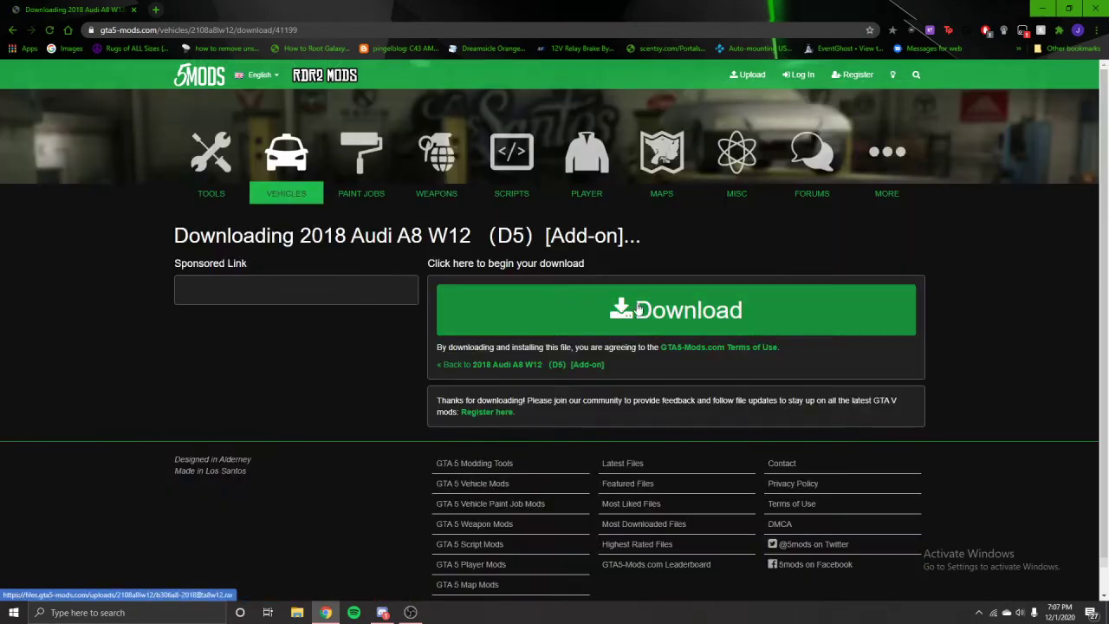
{"action": "left_click", "coordinate": [631, 314]}
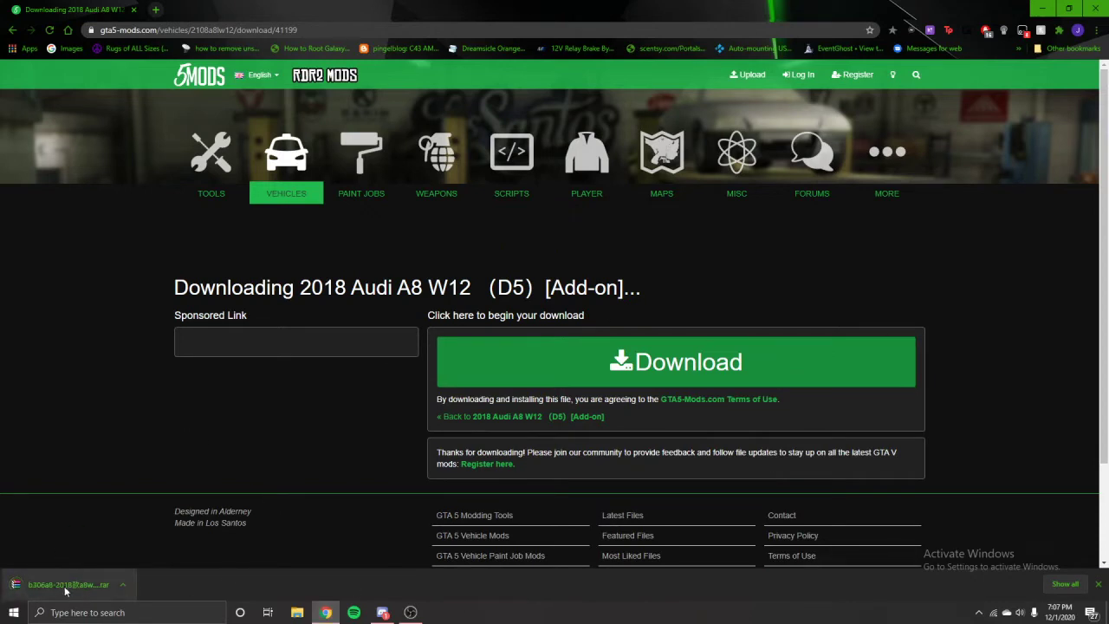
{"action": "left_click", "coordinate": [66, 587]}
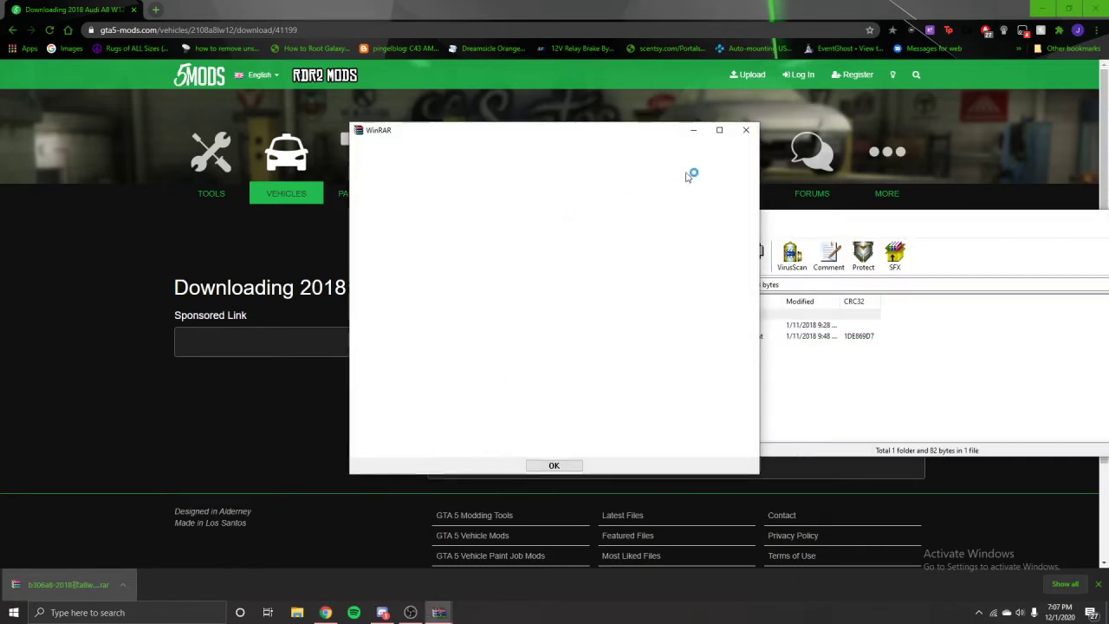
Close Chrome and browse the archive into 2018款a8w12 > a8fsi to reach dlc.rpf
{"action": "left_click", "coordinate": [745, 131]}
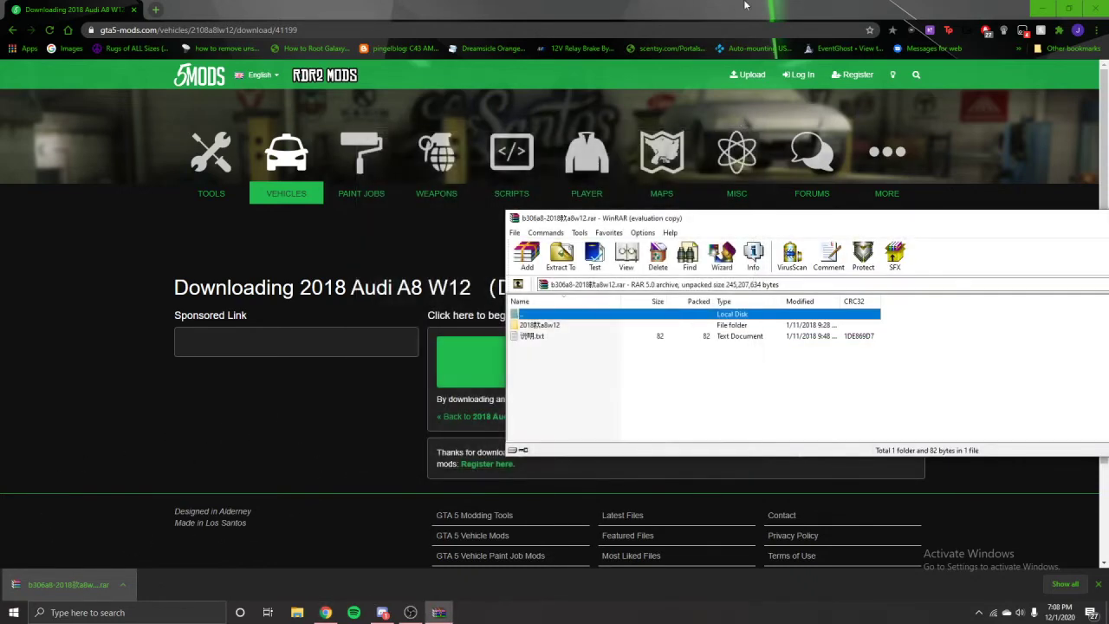
{"action": "left_click", "coordinate": [1093, 9]}
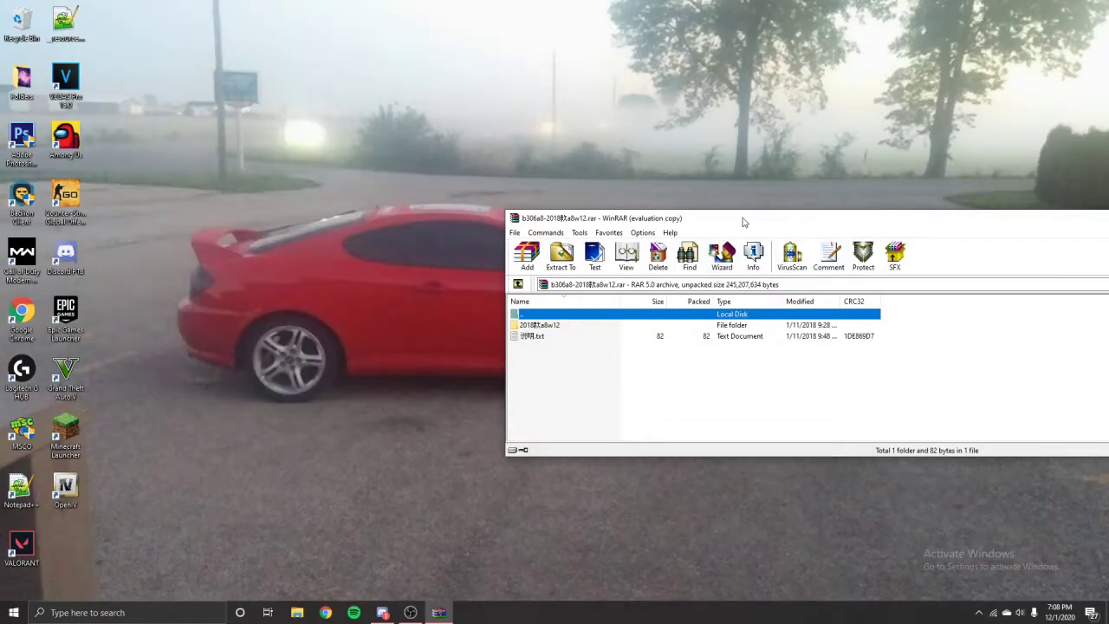
{"action": "left_click_drag", "start_coordinate": [743, 219], "coordinate": [568, 199]}
{"action": "double_click", "coordinate": [355, 305]}
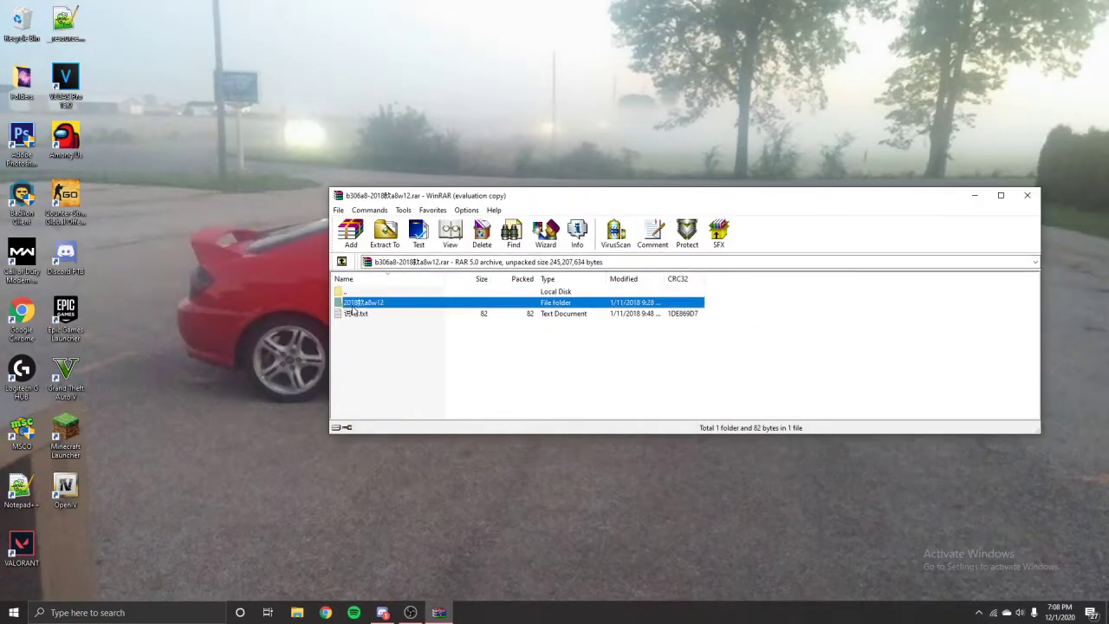
{"action": "double_click", "coordinate": [356, 305]}
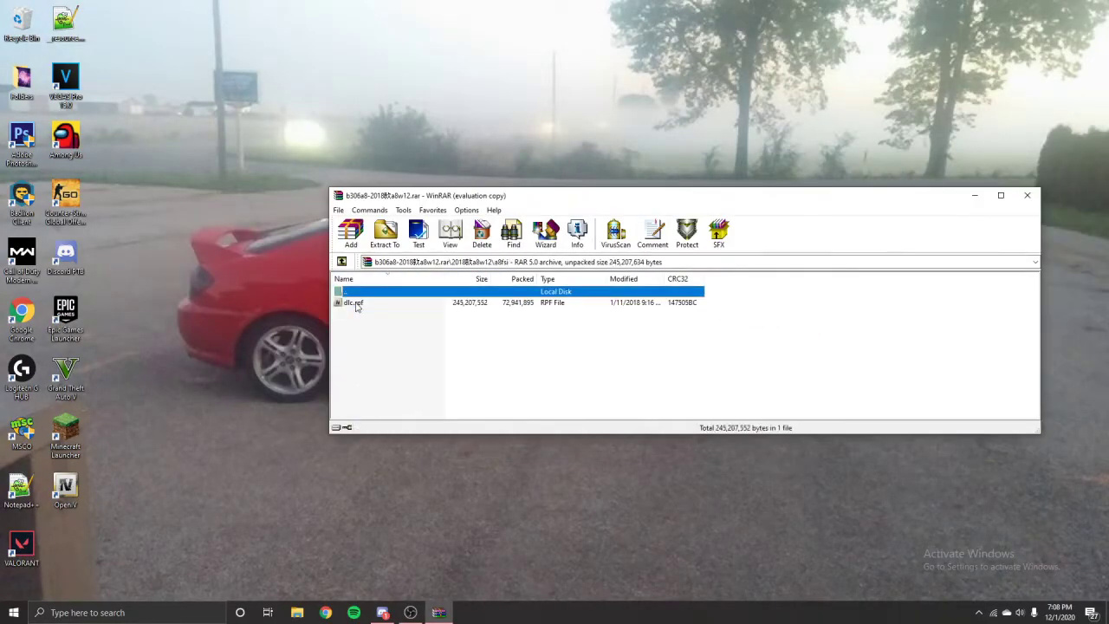
{"action": "right_click", "coordinate": [348, 82]}
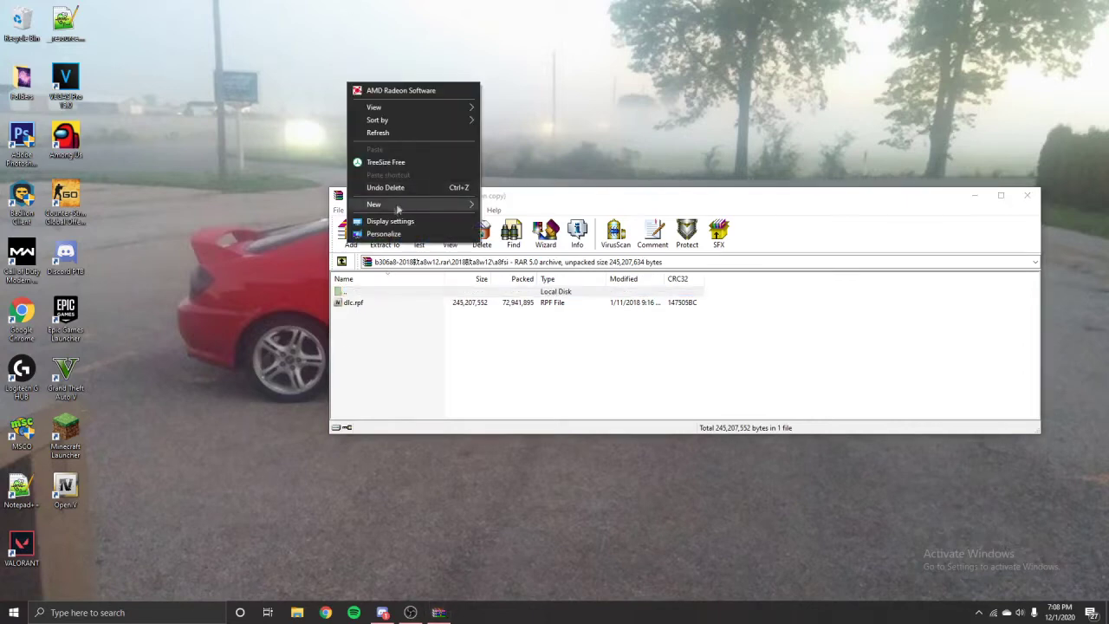
Create a new desktop folder named a8w12 and open it
{"action": "mouse_move", "coordinate": [395, 203]}
{"action": "left_click", "coordinate": [505, 206]}
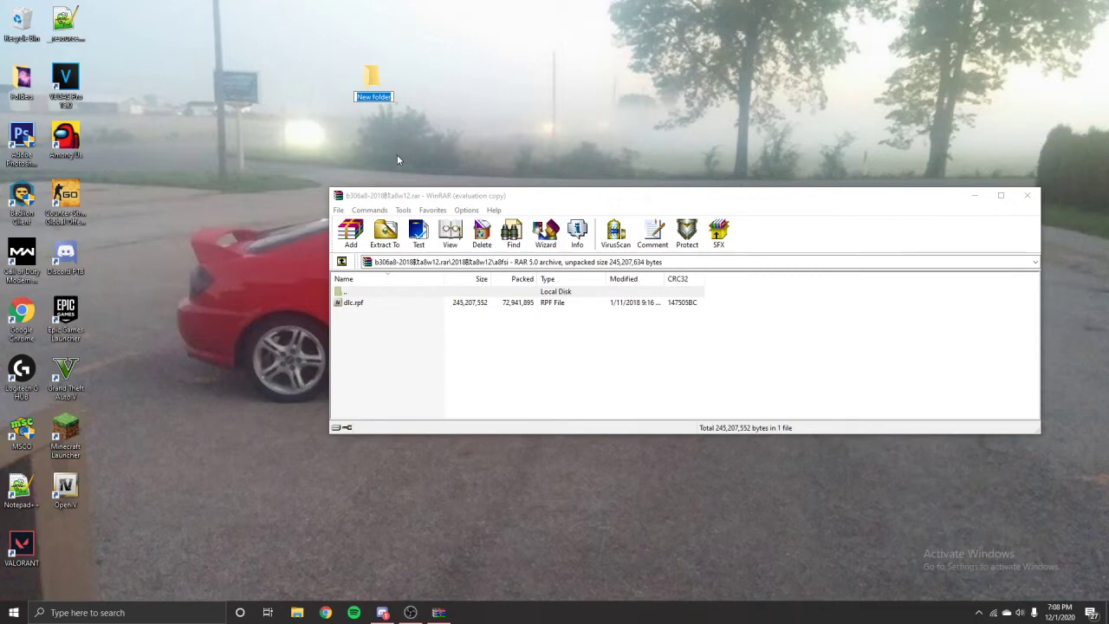
{"action": "key", "text": "BackSpace"}
{"action": "type", "text": "a8w12"}
{"action": "left_click", "coordinate": [374, 91]}
{"action": "double_click", "coordinate": [374, 91]}
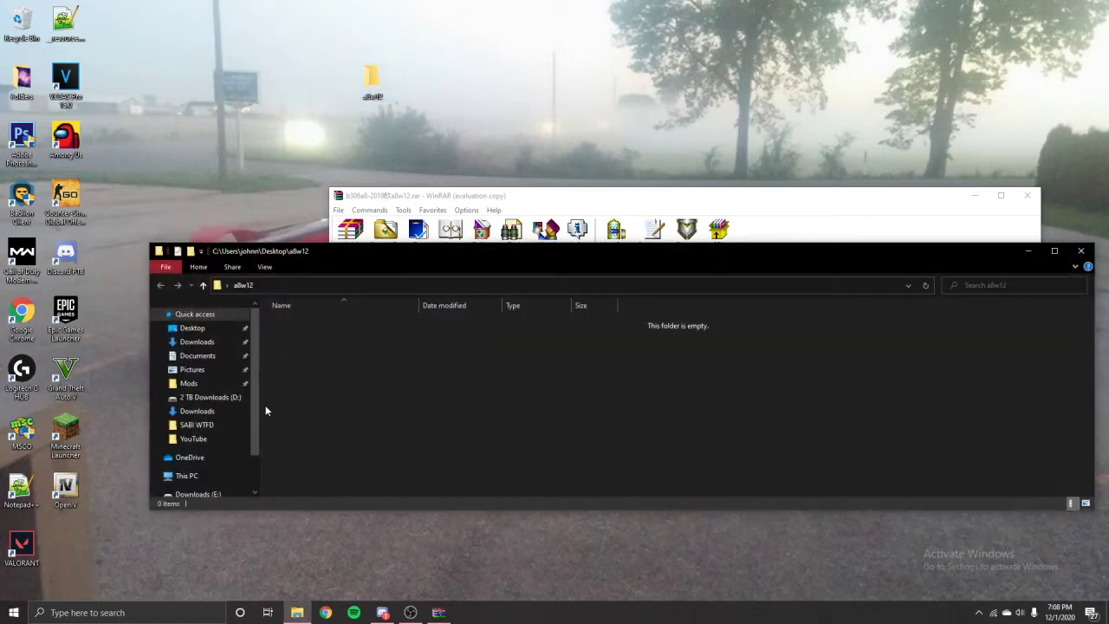
Create a 'stream' subfolder inside a8w12
{"action": "right_click", "coordinate": [326, 364]}
{"action": "mouse_move", "coordinate": [360, 532]}
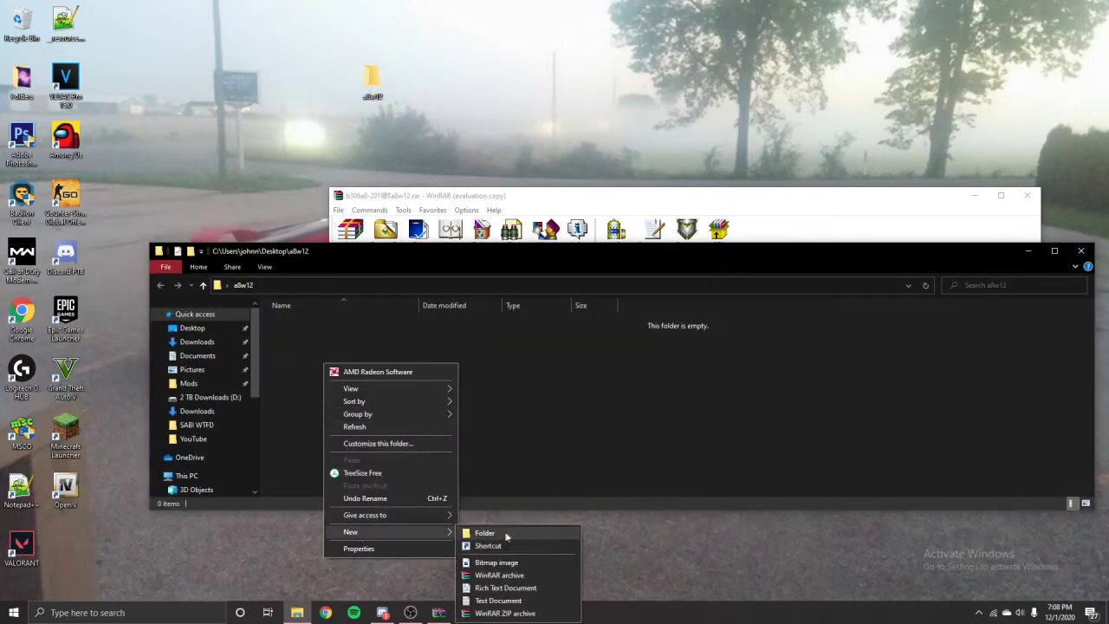
{"action": "left_click", "coordinate": [505, 530]}
{"action": "type", "text": "stream"}
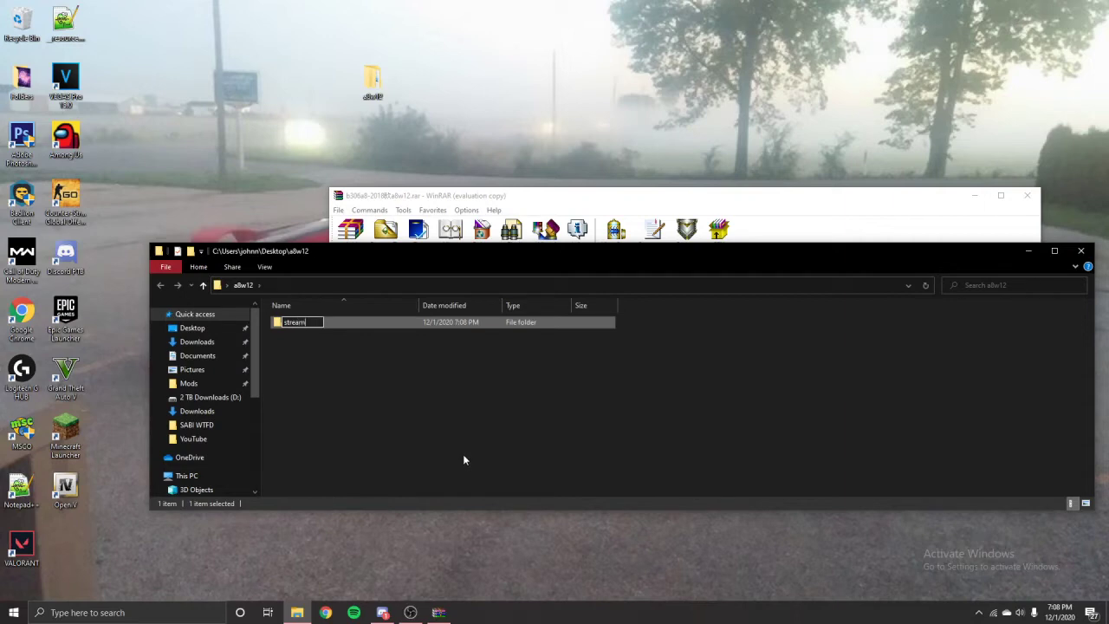
{"action": "left_click", "coordinate": [120, 57]}
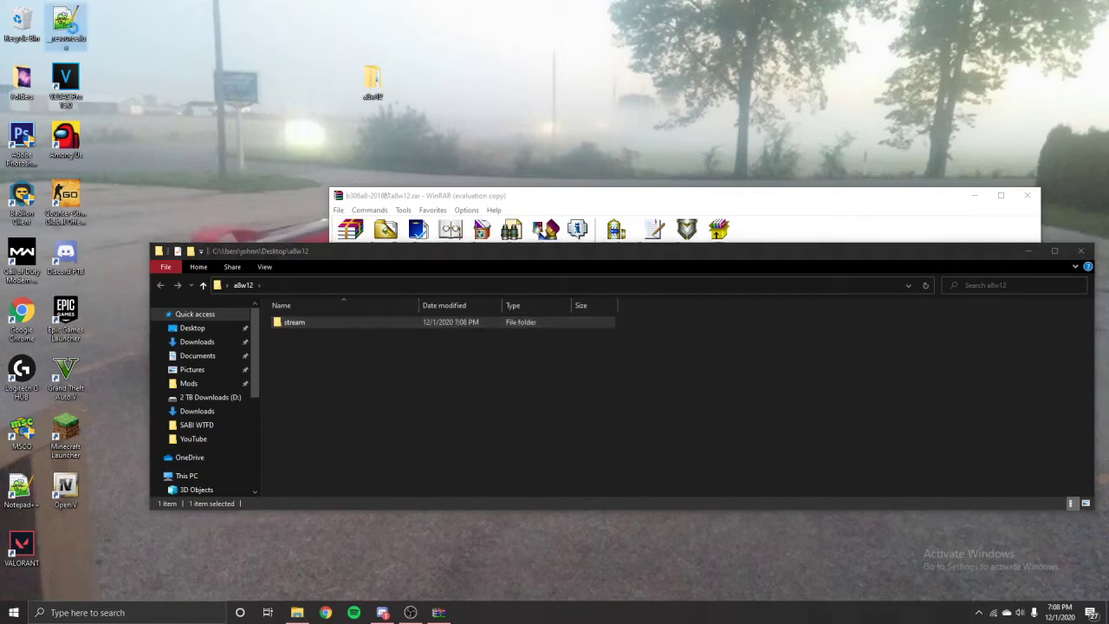
Copy the desktop _resource.lua into a8w12 and launch OpenIV
{"action": "right_click", "coordinate": [76, 27]}
{"action": "left_click", "coordinate": [123, 238]}
{"action": "left_click", "coordinate": [408, 414]}
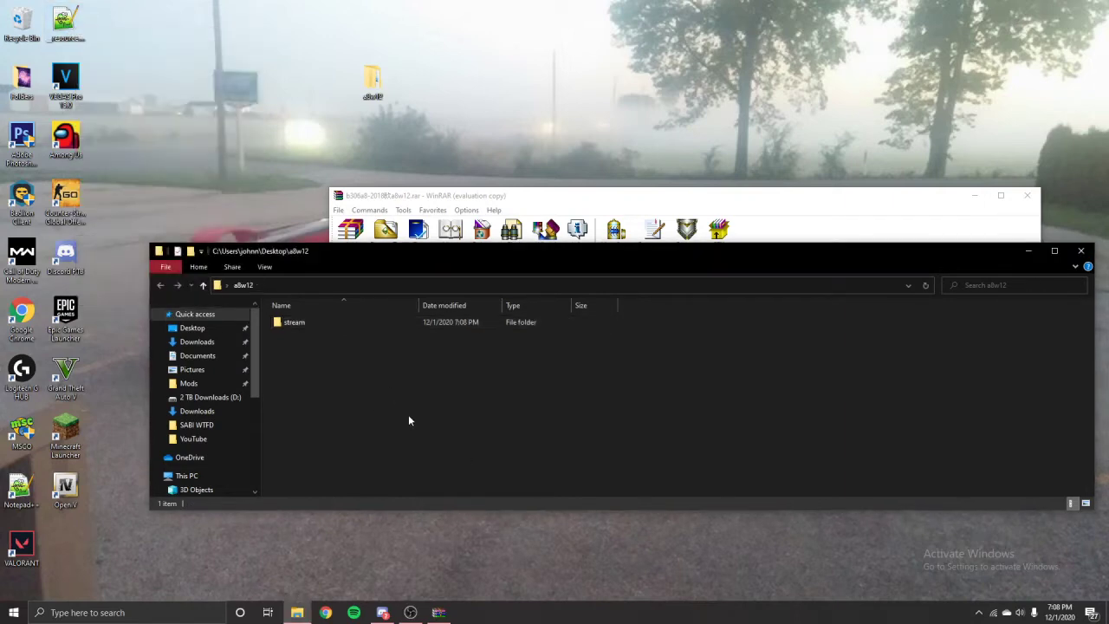
{"action": "key", "text": "ctrl+v"}
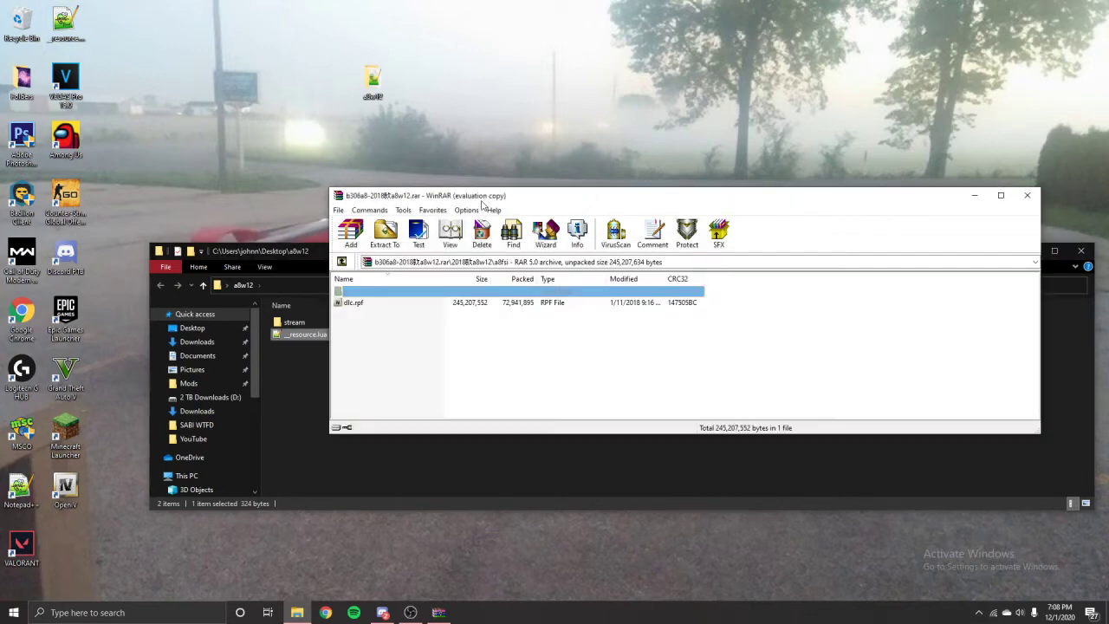
{"action": "left_click", "coordinate": [476, 203]}
{"action": "left_click", "coordinate": [66, 488]}
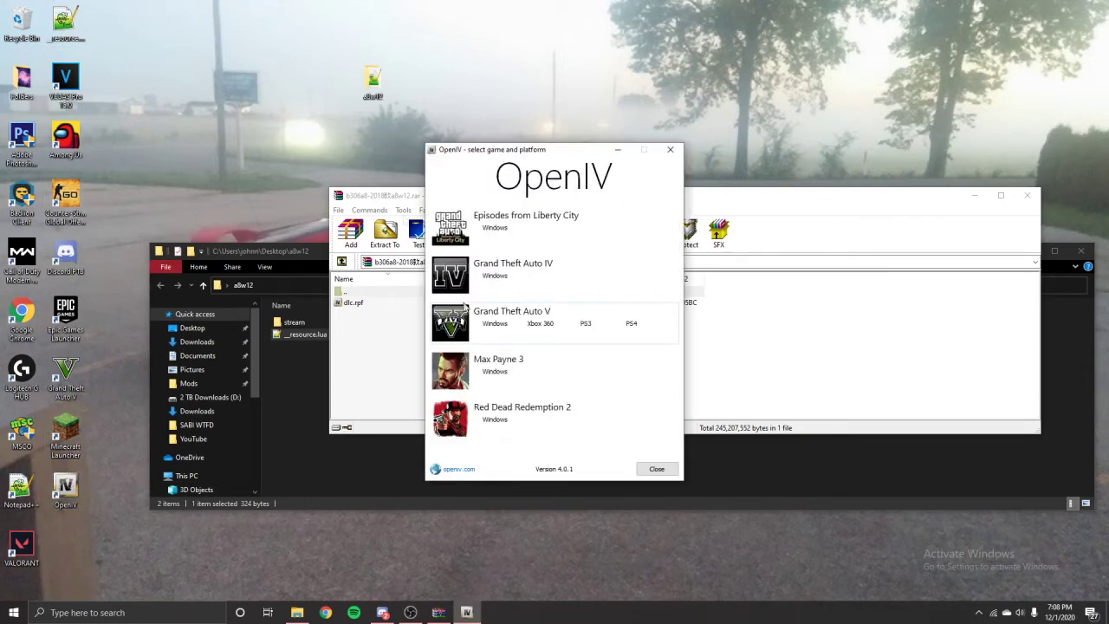
Load Grand Theft Auto V for Windows in OpenIV and bring WinRAR forward
{"action": "left_click", "coordinate": [496, 324]}
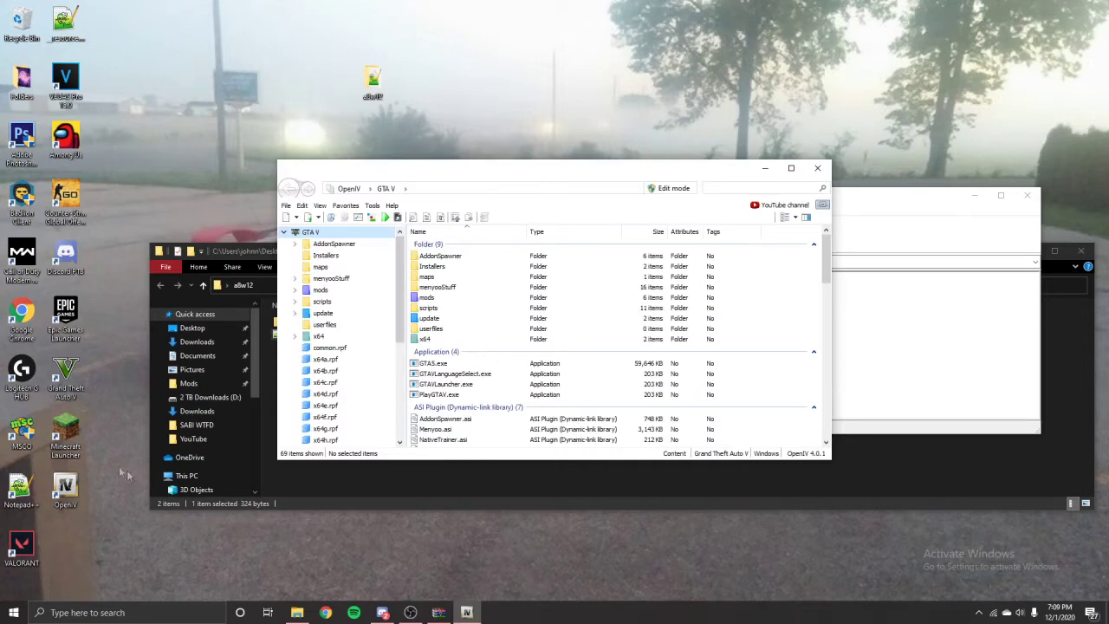
{"action": "left_click", "coordinate": [918, 317]}
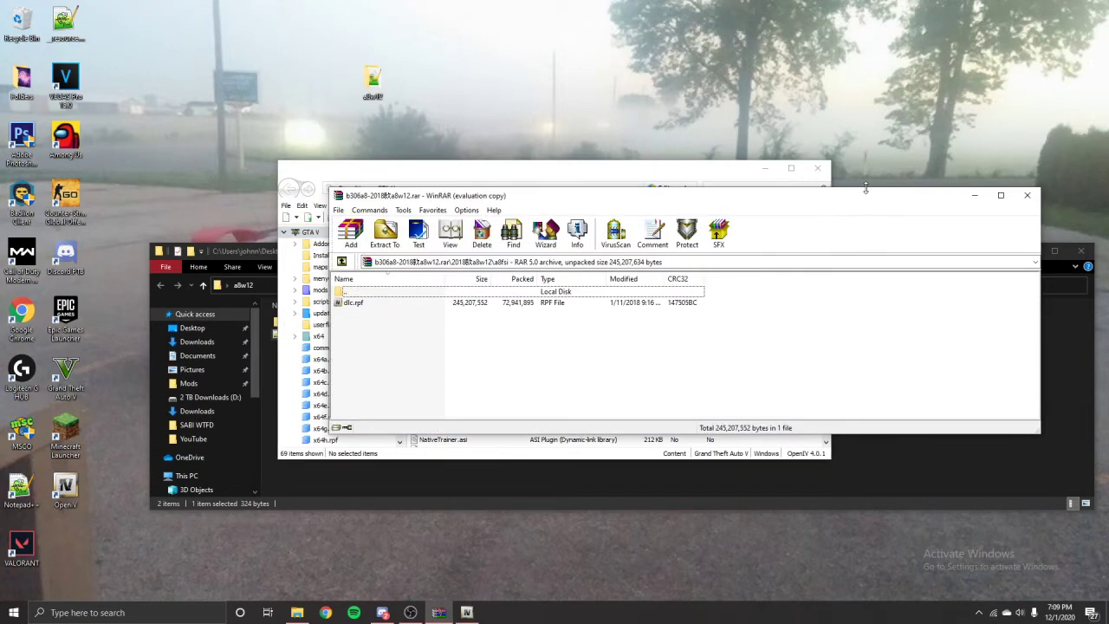
Drag dlc.rpf from the WinRAR archive into OpenIV so it opens there
{"action": "left_click_drag", "start_coordinate": [865, 188], "coordinate": [952, 202]}
{"action": "left_click", "coordinate": [450, 318]}
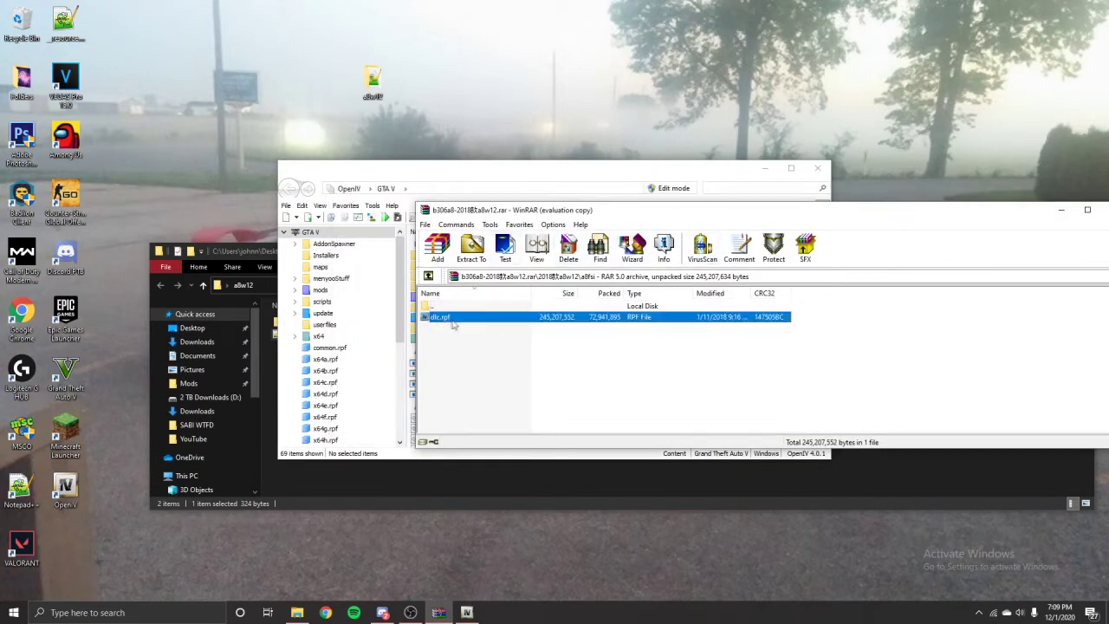
{"action": "left_click_drag", "start_coordinate": [452, 323], "coordinate": [406, 312]}
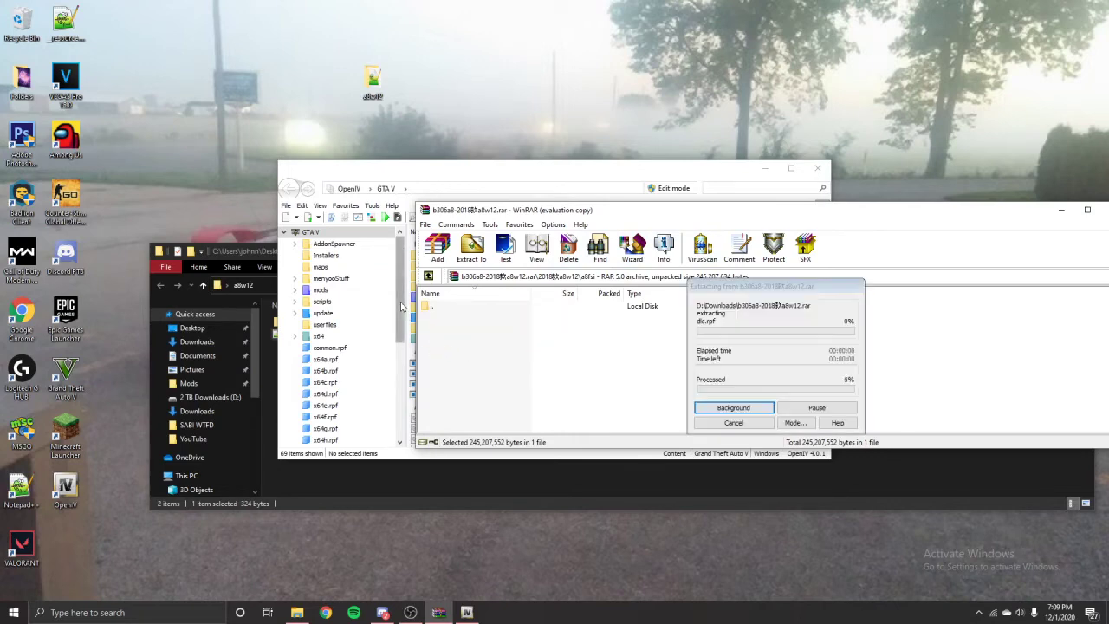
{"action": "left_click", "coordinate": [500, 170]}
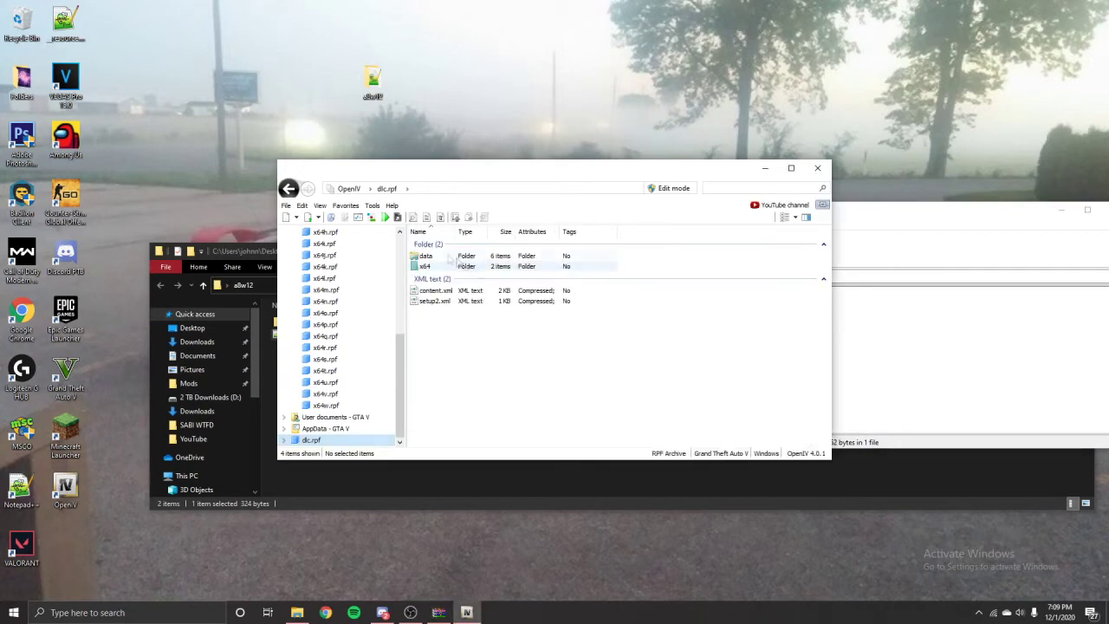
{"action": "left_click", "coordinate": [494, 506]}
Close the WinRAR archive and open dlc.rpf's data folder in OpenIV
{"action": "left_click_drag", "start_coordinate": [456, 260], "coordinate": [402, 397]}
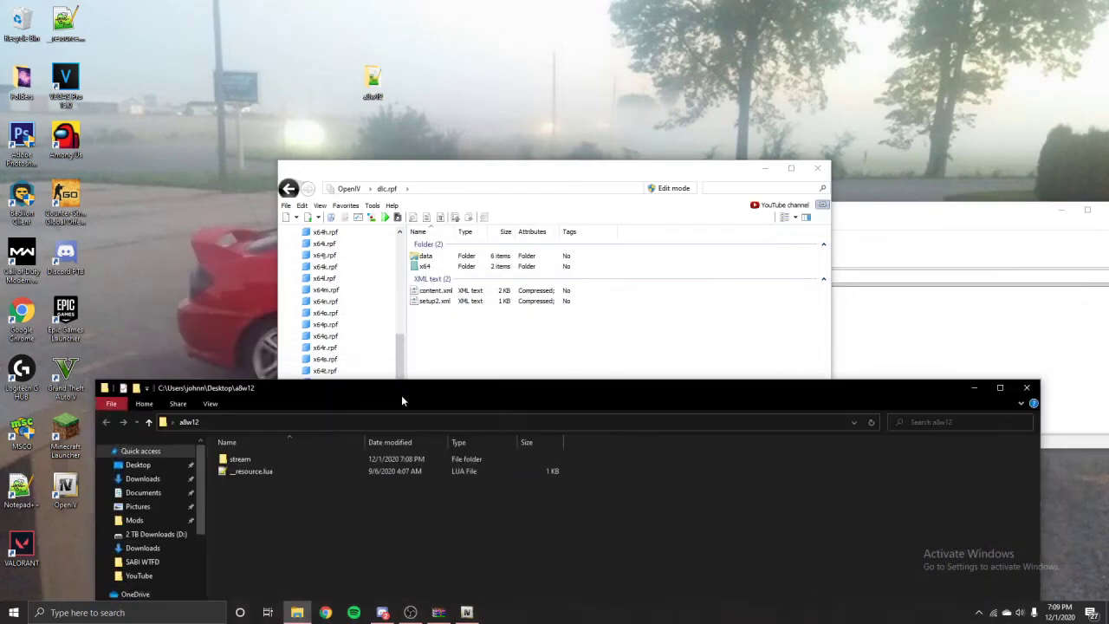
{"action": "left_click", "coordinate": [882, 218]}
{"action": "left_click", "coordinate": [1101, 210]}
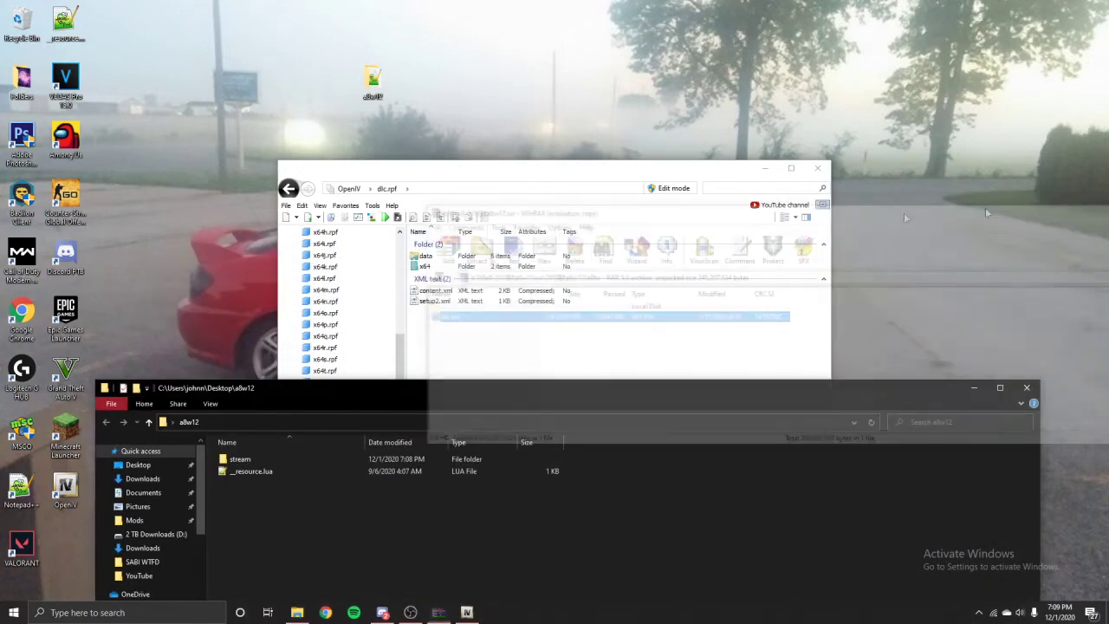
{"action": "double_click", "coordinate": [435, 251]}
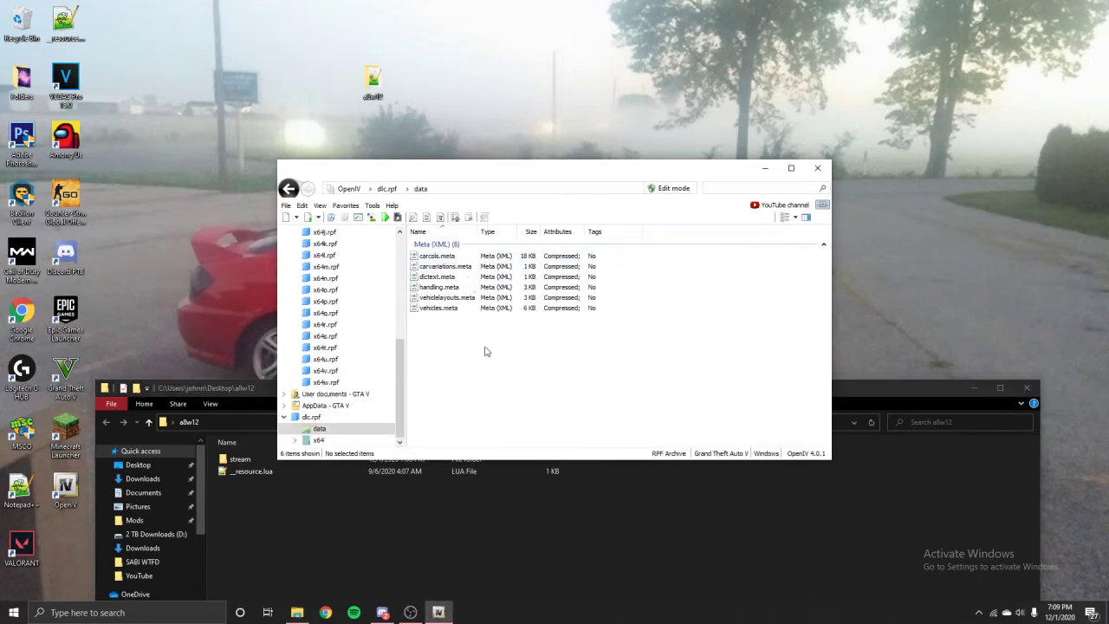
{"action": "left_click", "coordinate": [336, 550]}
{"action": "left_click", "coordinate": [413, 276]}
{"action": "key", "text": "BackSpace"}
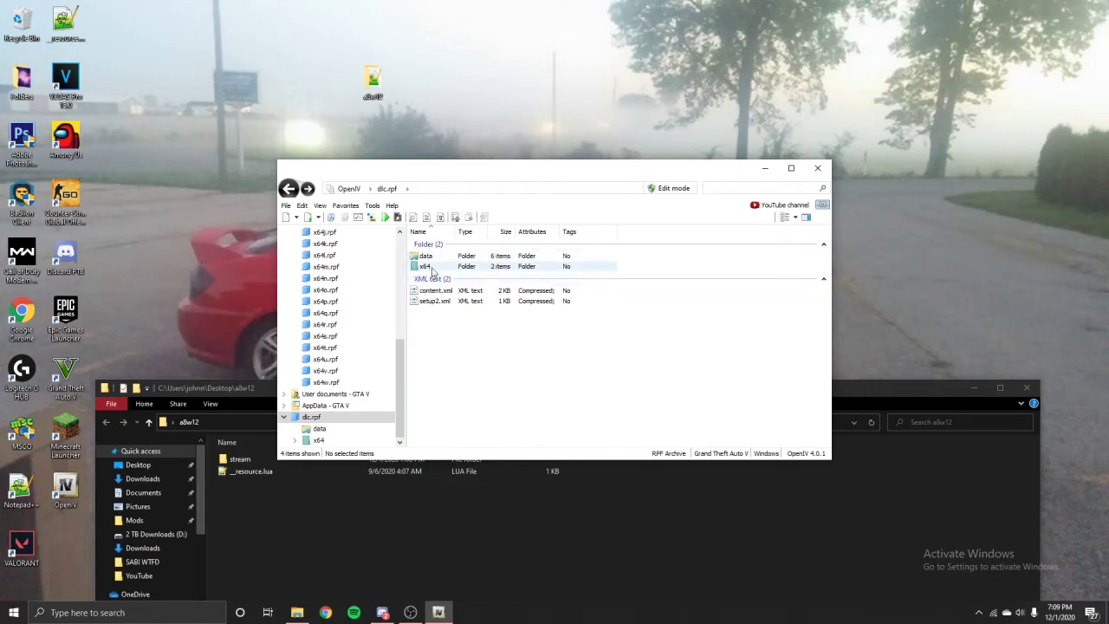
{"action": "double_click", "coordinate": [426, 258]}
Copy carcols, carvariations, dictext, handling and vehicles .meta into a8w12, skipping vehiclelayouts.meta
{"action": "left_click_drag", "start_coordinate": [453, 364], "coordinate": [482, 276]}
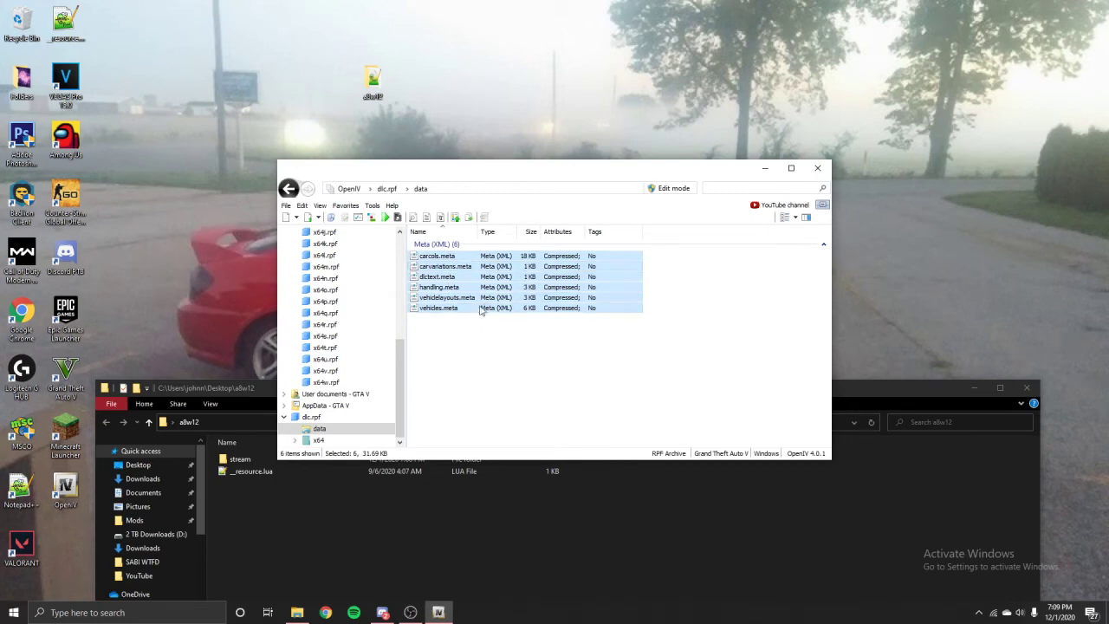
{"action": "left_click", "coordinate": [490, 299], "text": "ctrl"}
{"action": "left_click_drag", "start_coordinate": [532, 266], "coordinate": [337, 544]}
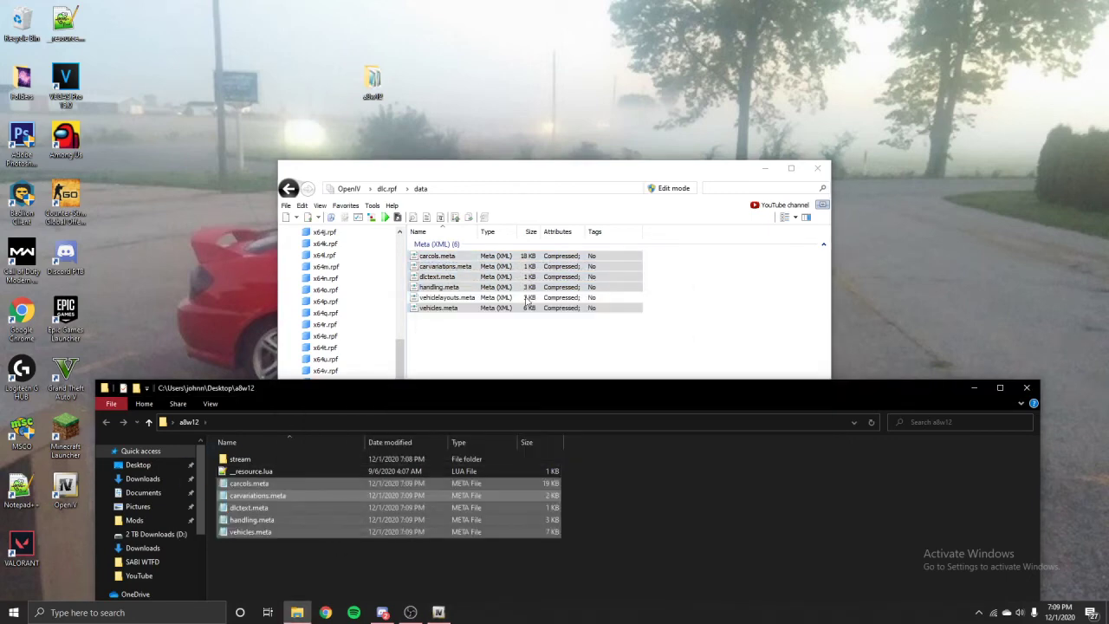
{"action": "left_click", "coordinate": [528, 299]}
{"action": "key", "text": "BackSpace"}
Export a8fsi.yft, a8fsi_hi.yft and a8fsi.ytd from x64 > vehicles.rpf, then close OpenIV
{"action": "double_click", "coordinate": [424, 270]}
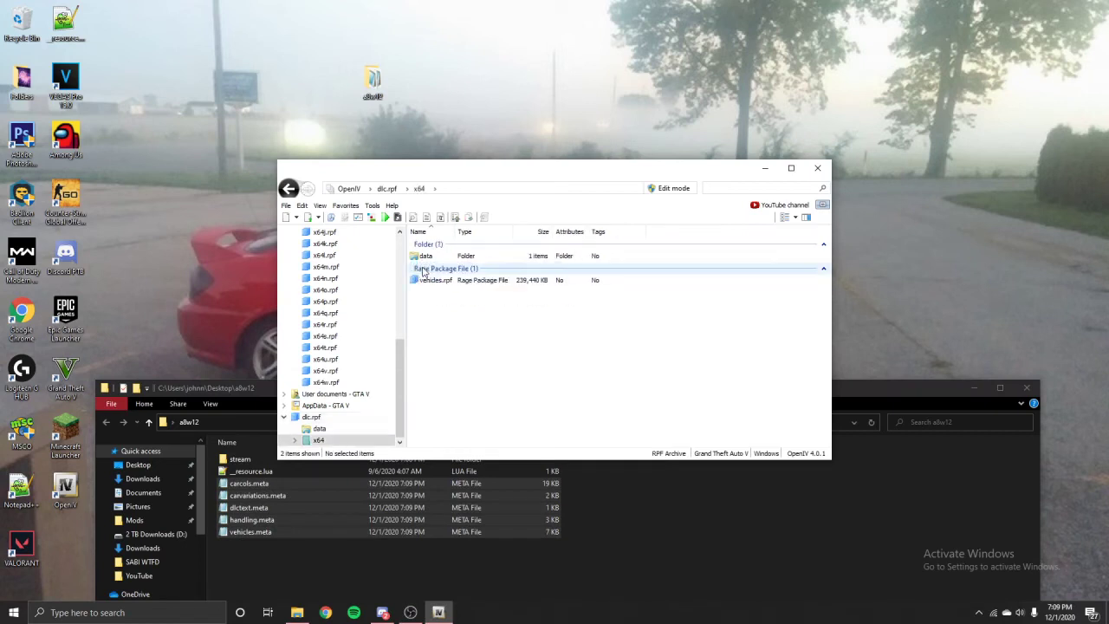
{"action": "double_click", "coordinate": [455, 280]}
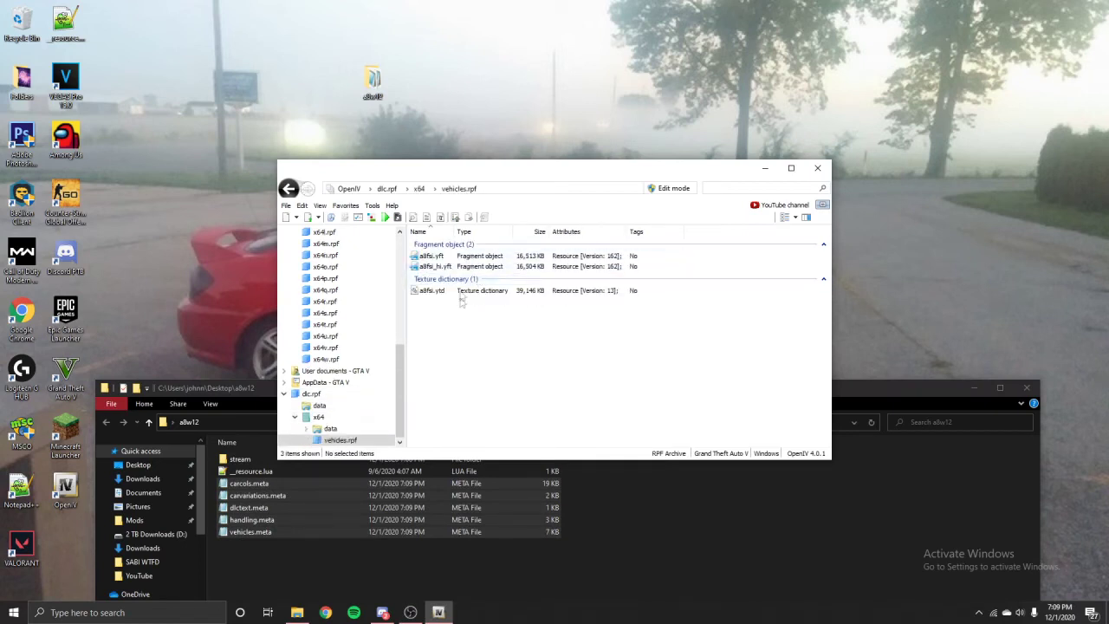
{"action": "left_click_drag", "start_coordinate": [463, 352], "coordinate": [241, 460]}
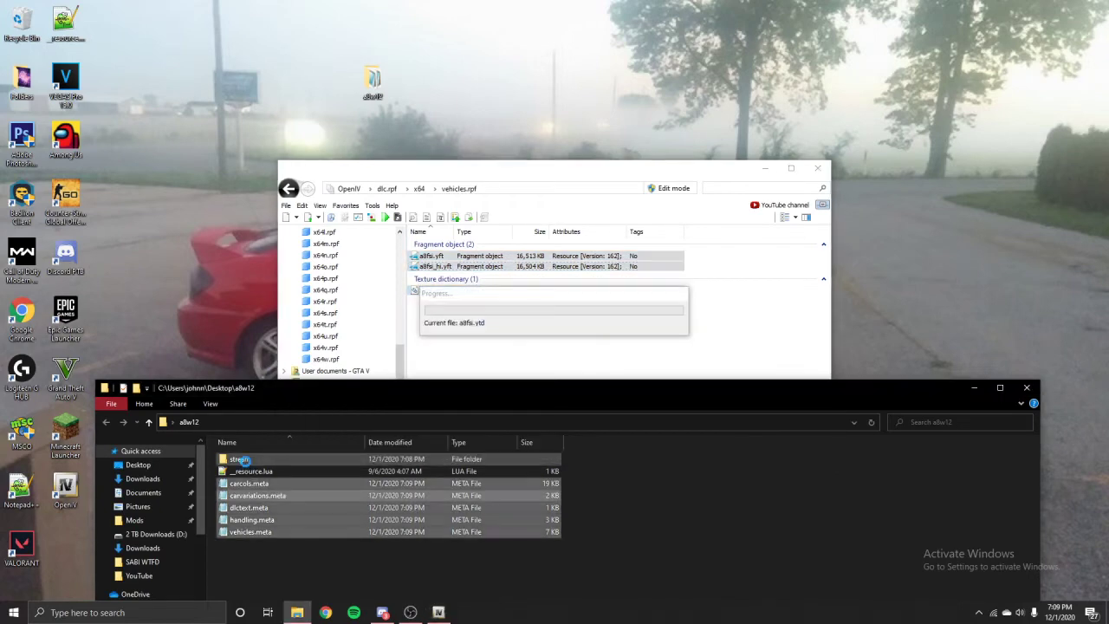
{"action": "left_click", "coordinate": [555, 334]}
{"action": "key", "text": "BackSpace"}
{"action": "left_click", "coordinate": [448, 265]}
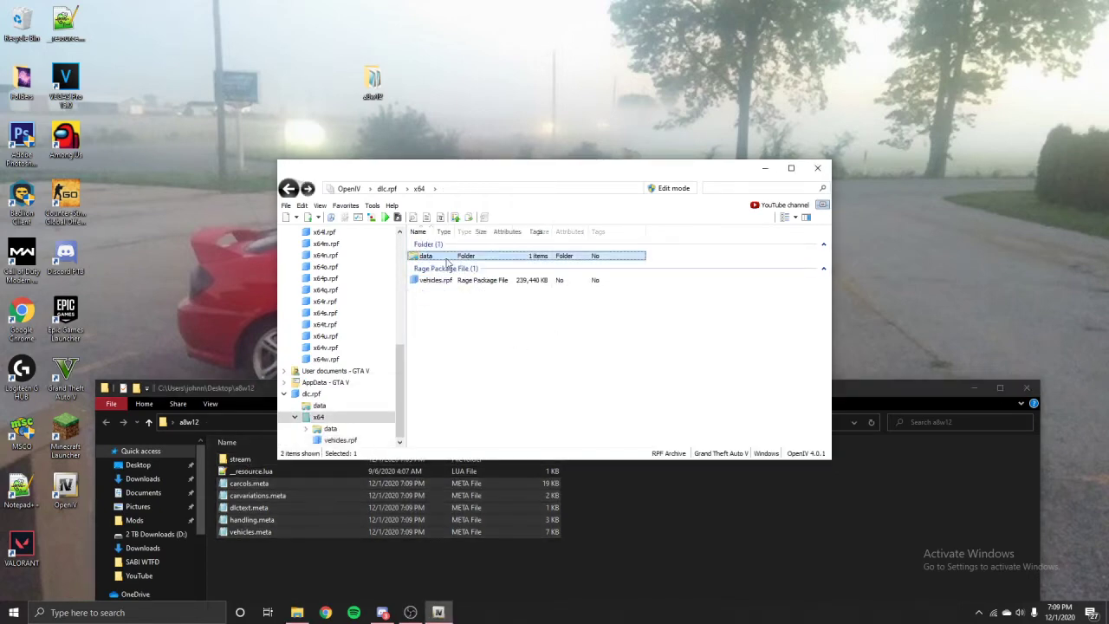
{"action": "left_click", "coordinate": [817, 167]}
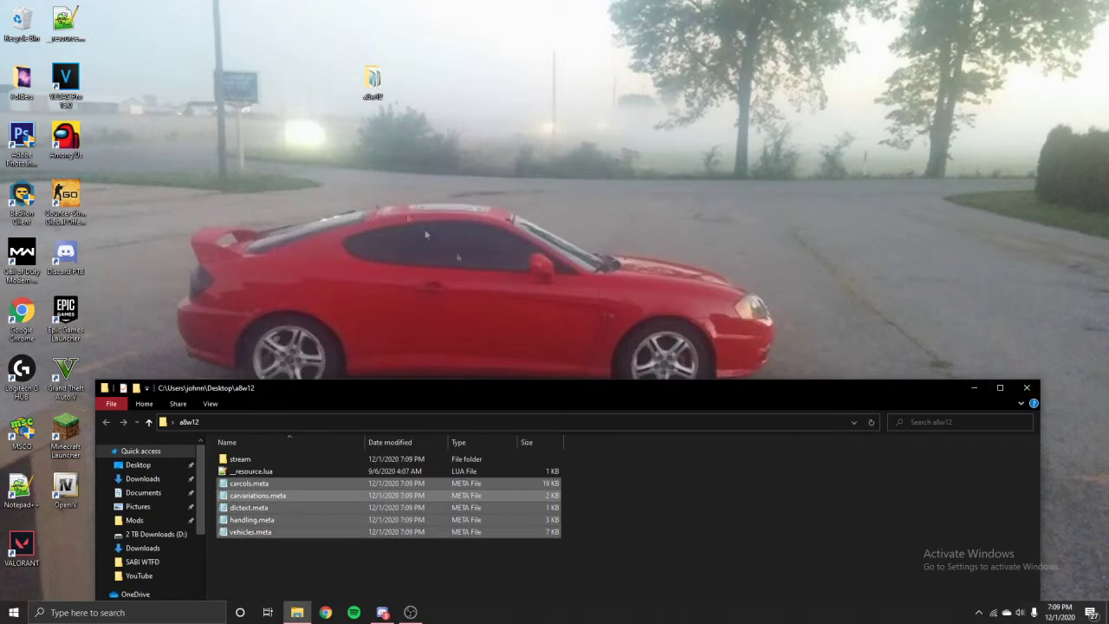
Copy the desktop a8w12 folder into D:\CaliforniaStateRoleplay\resources
{"action": "left_click", "coordinate": [1027, 387]}
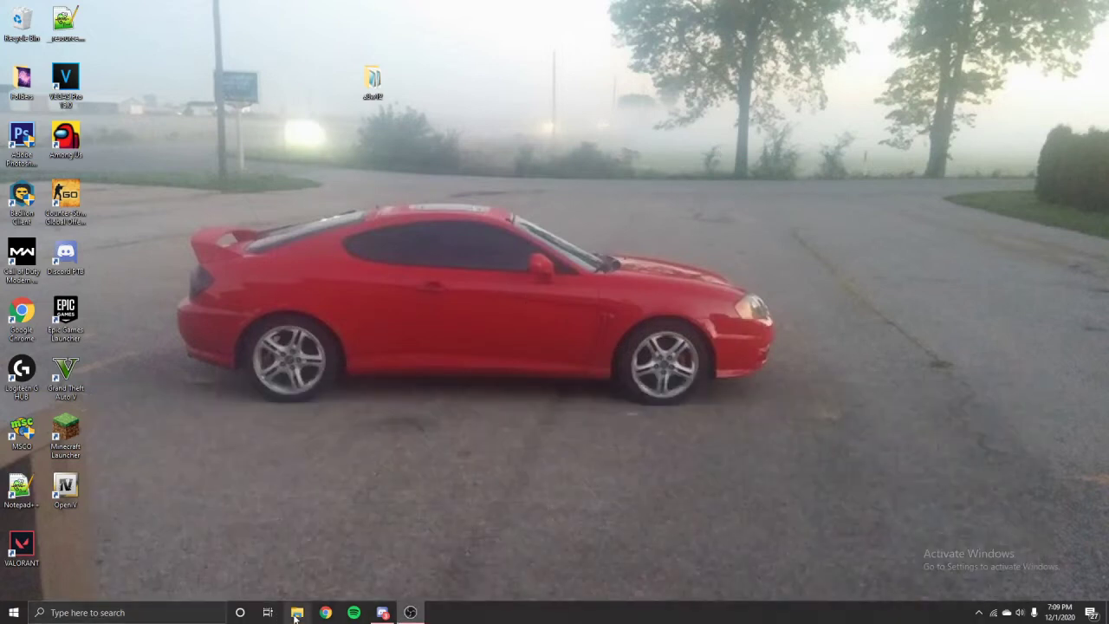
{"action": "left_click", "coordinate": [295, 614]}
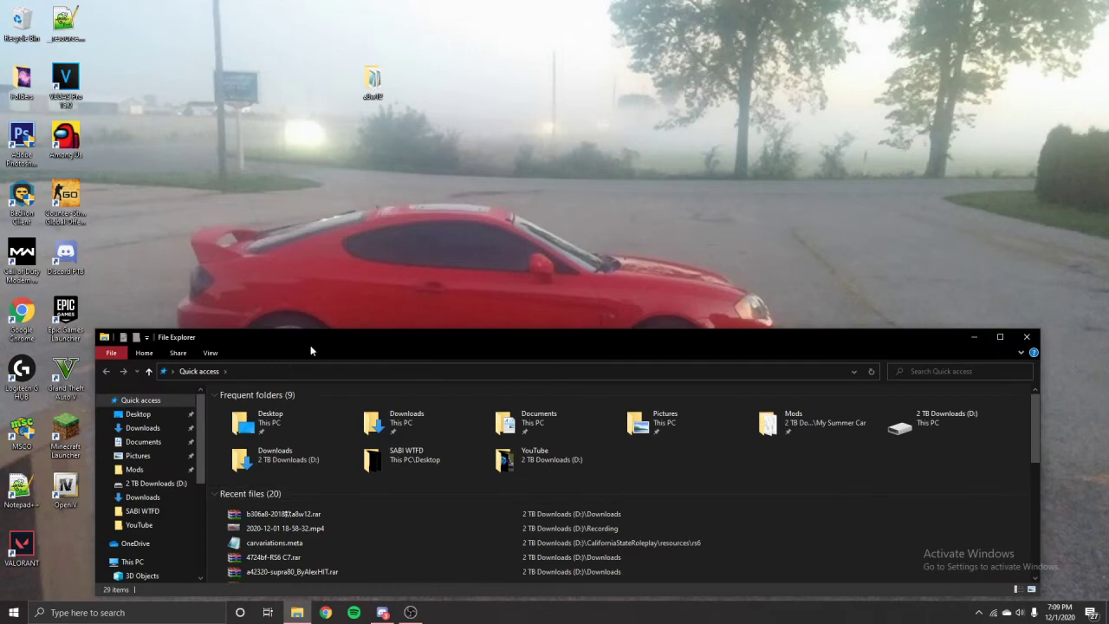
{"action": "left_click_drag", "start_coordinate": [310, 350], "coordinate": [1108, 390]}
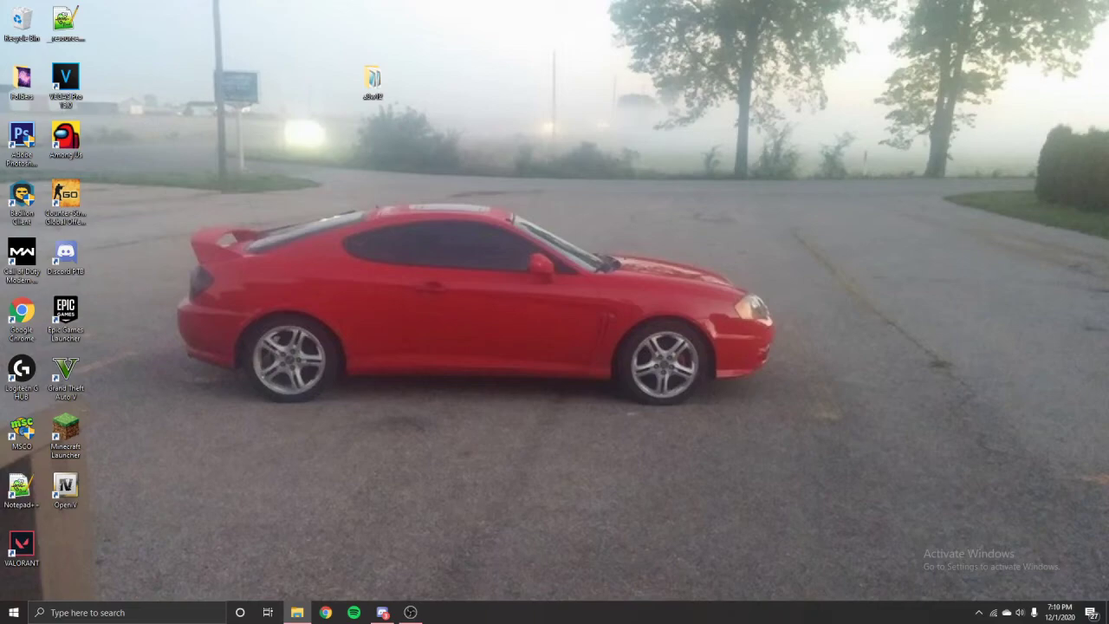
{"action": "left_click_drag", "start_coordinate": [1108, 390], "coordinate": [605, 196]}
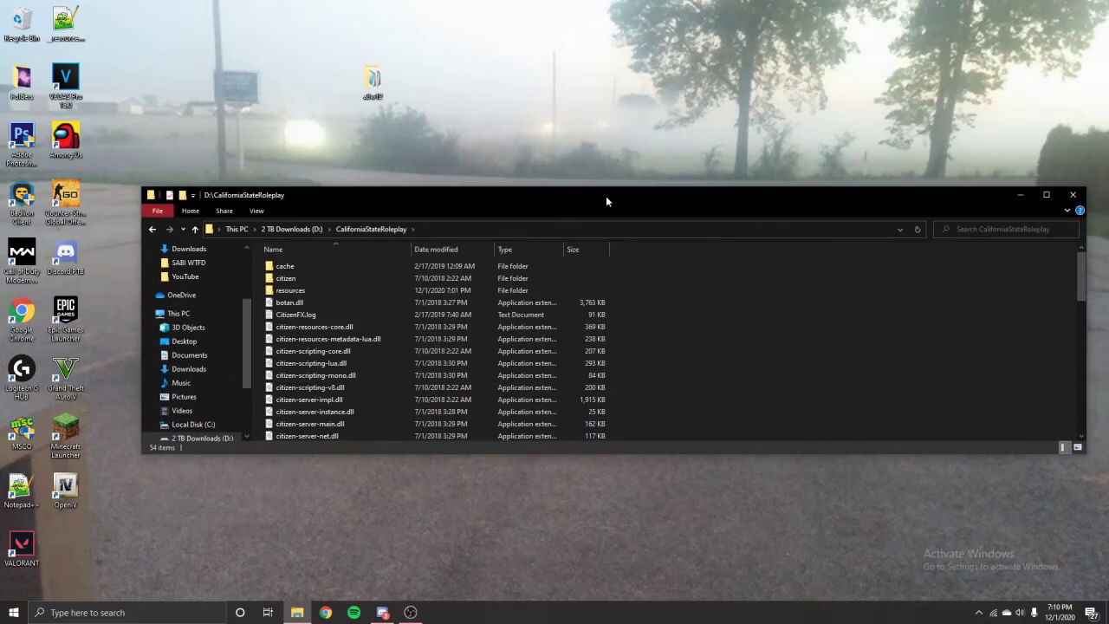
{"action": "double_click", "coordinate": [314, 289]}
{"action": "left_click_drag", "start_coordinate": [372, 80], "coordinate": [337, 426]}
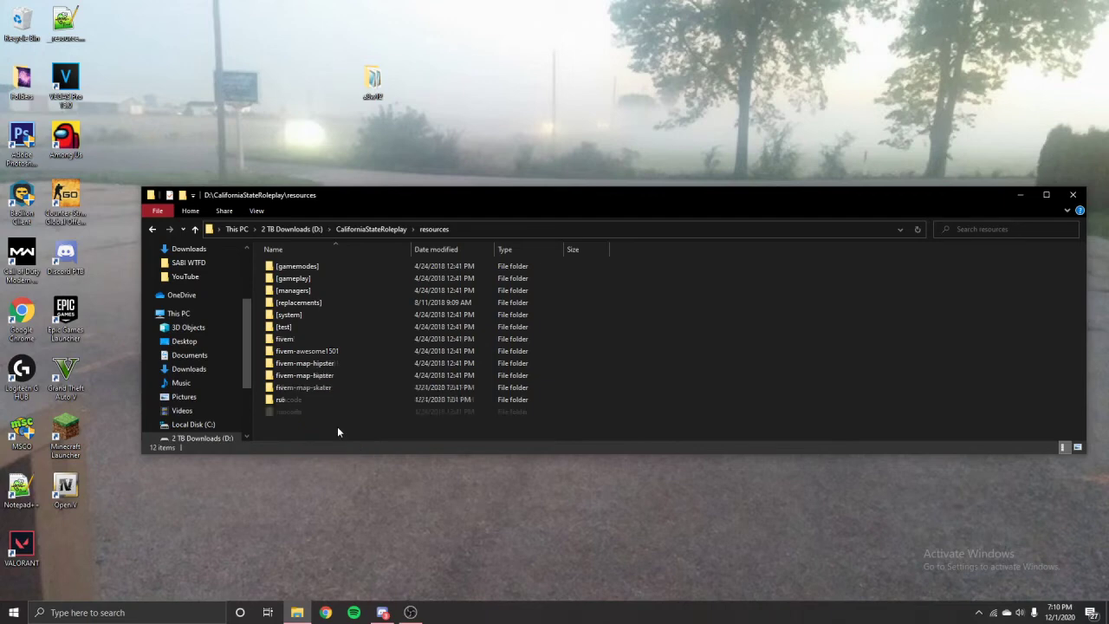
{"action": "right_click", "coordinate": [380, 99]}
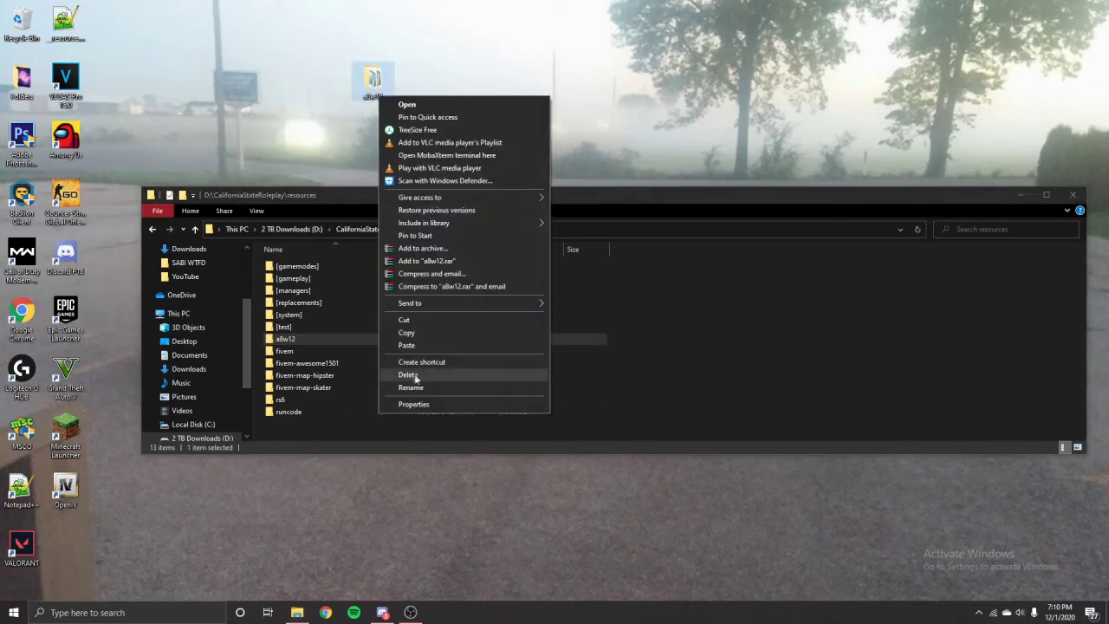
{"action": "left_click", "coordinate": [415, 387]}
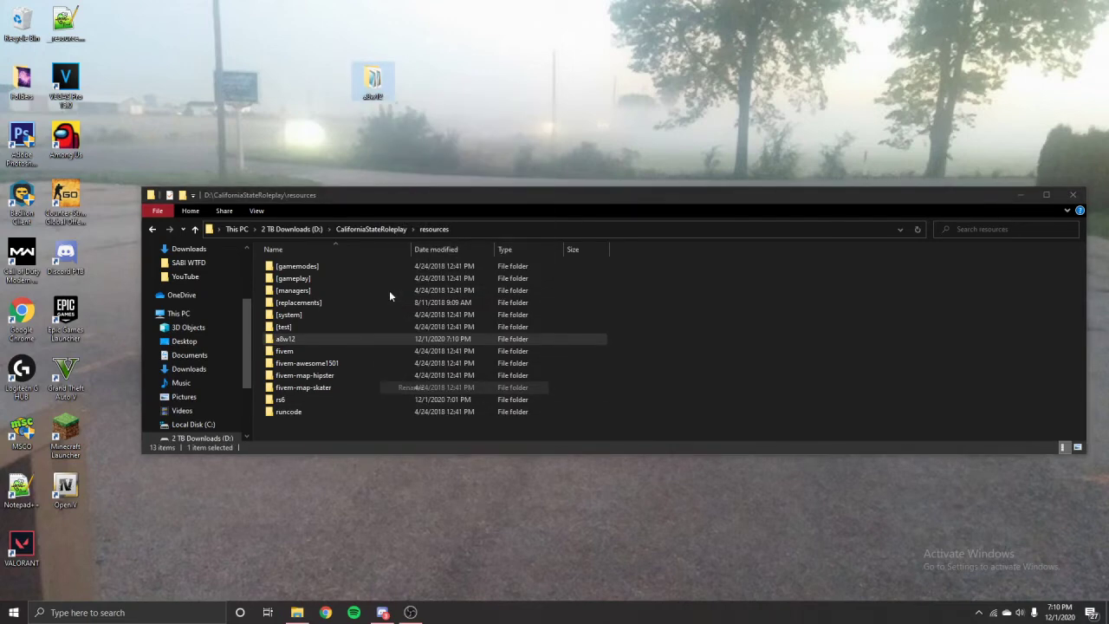
{"action": "left_click", "coordinate": [377, 196]}
Open the CaliforniaStateRoleplay server.cfg in Notepad++
{"action": "left_click", "coordinate": [362, 230]}
{"action": "scroll", "coordinate": [362, 316], "scroll_direction": "down", "scroll_amount": 10}
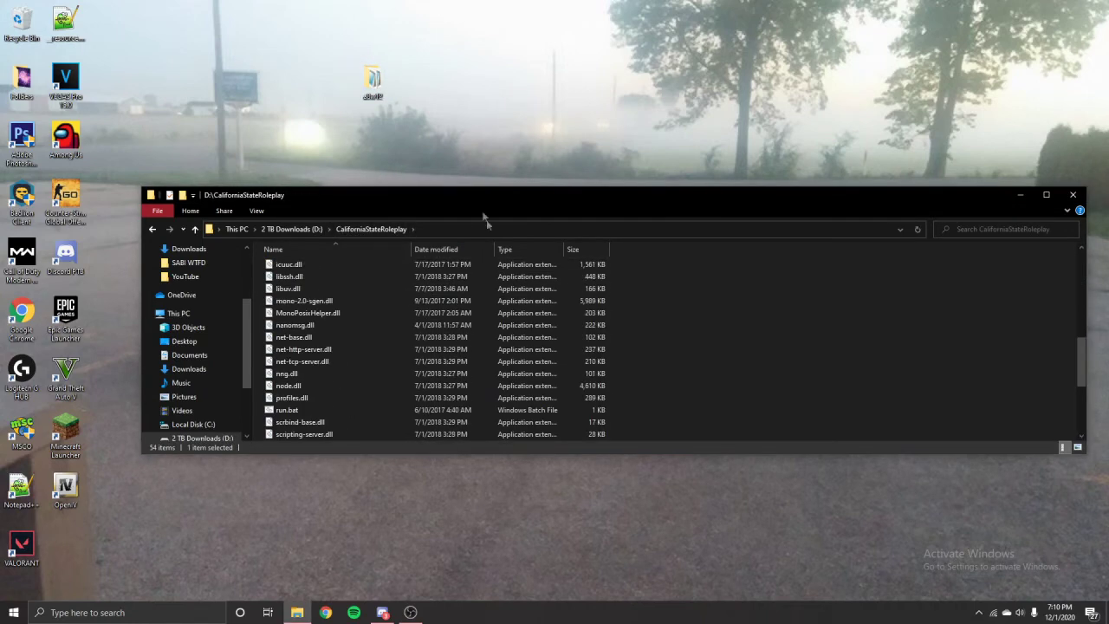
{"action": "scroll", "coordinate": [363, 315], "scroll_direction": "down", "scroll_amount": 4}
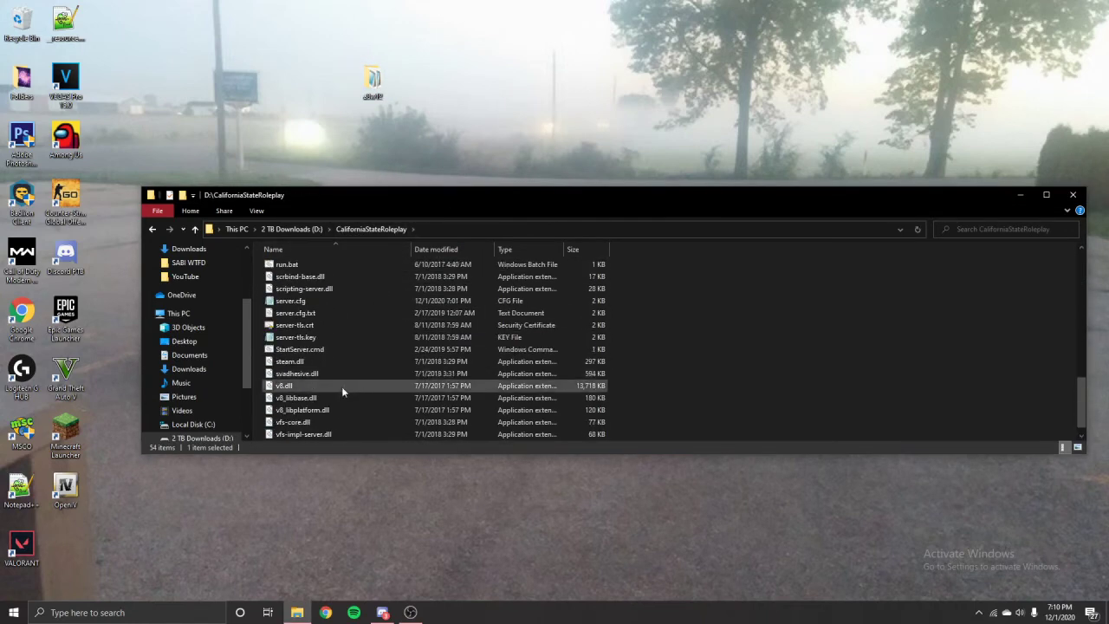
{"action": "left_click", "coordinate": [299, 302]}
{"action": "right_click", "coordinate": [299, 304]}
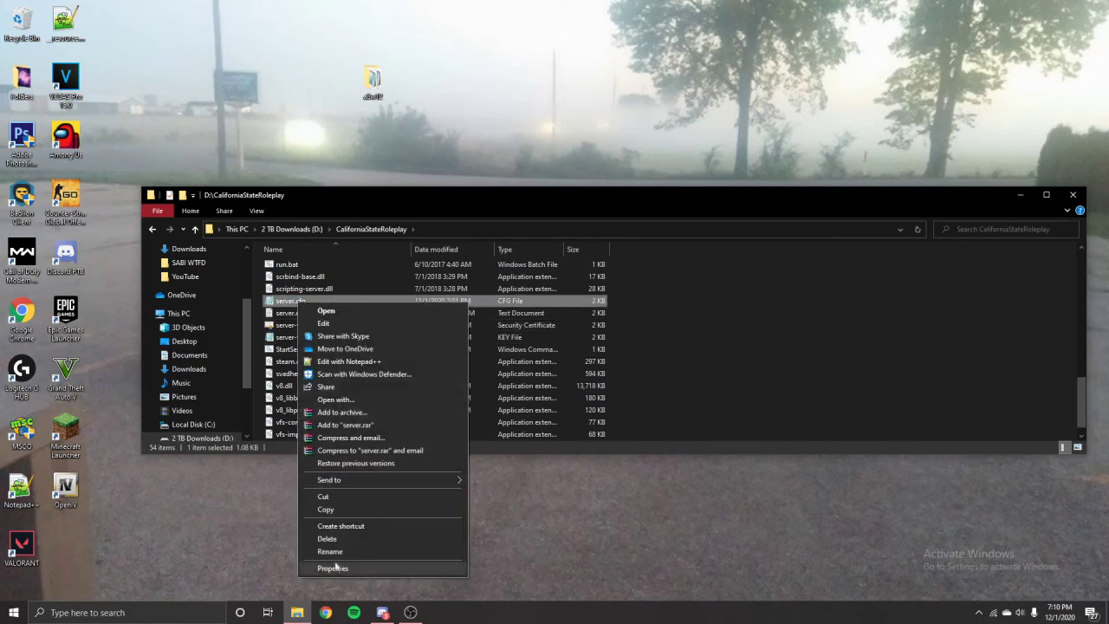
{"action": "left_click", "coordinate": [328, 361]}
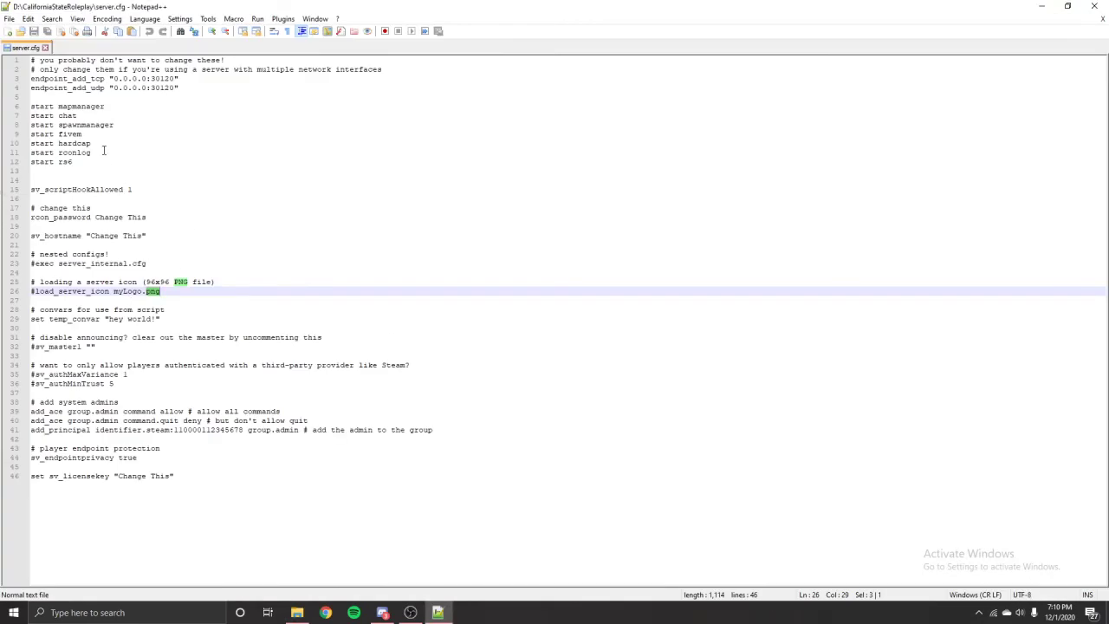
Add a 'start a8w12' line after 'start rs6' in server.cfg, checking the folder name, and save
{"action": "left_click", "coordinate": [80, 162]}
{"action": "key", "text": "Return"}
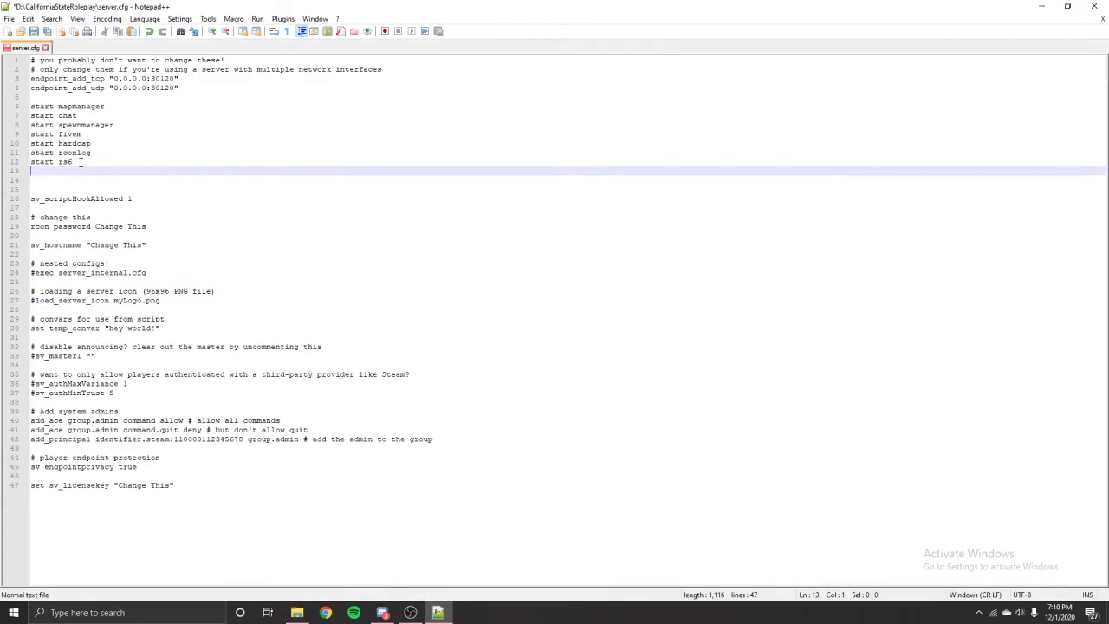
{"action": "type", "text": "start a8wi2"}
{"action": "left_click", "coordinate": [298, 613]}
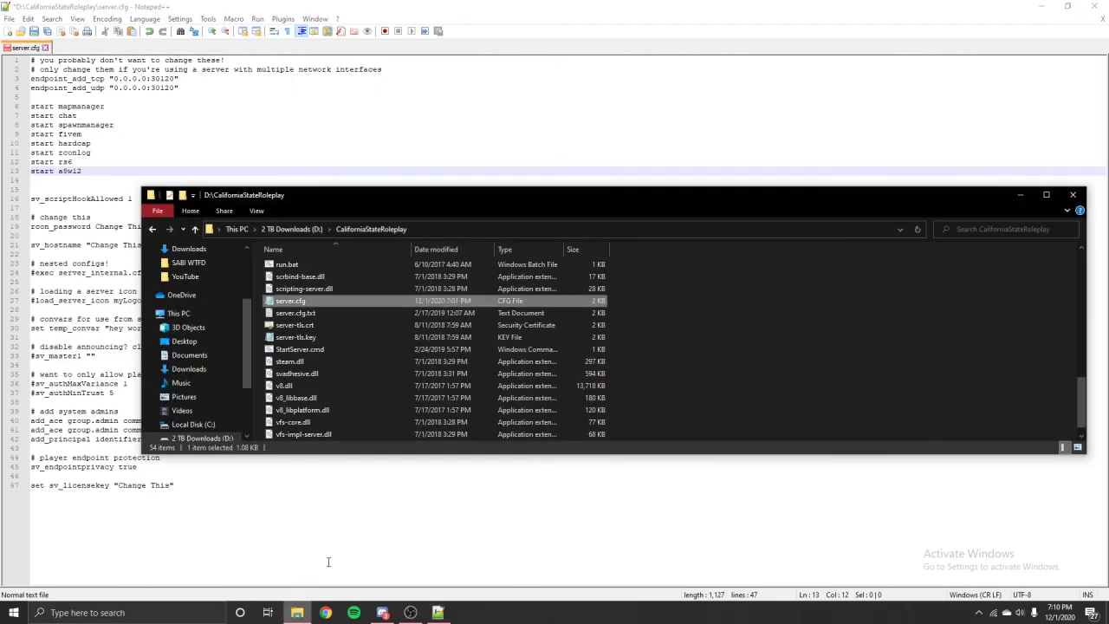
{"action": "scroll", "coordinate": [327, 299], "scroll_direction": "up", "scroll_amount": 3}
{"action": "scroll", "coordinate": [327, 299], "scroll_direction": "up", "scroll_amount": 10}
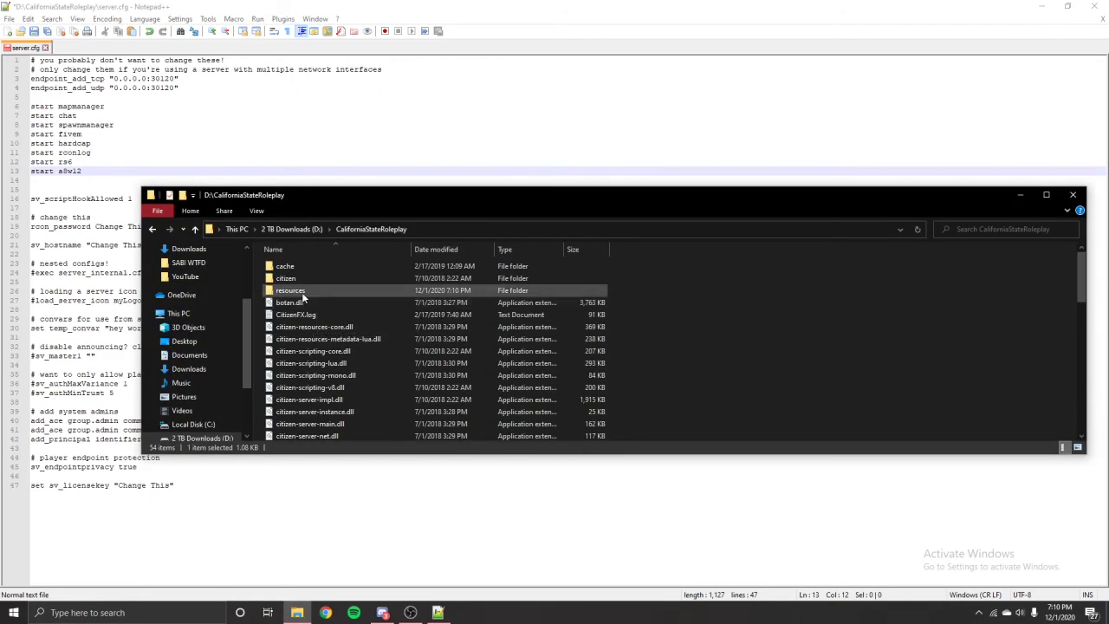
{"action": "double_click", "coordinate": [302, 291]}
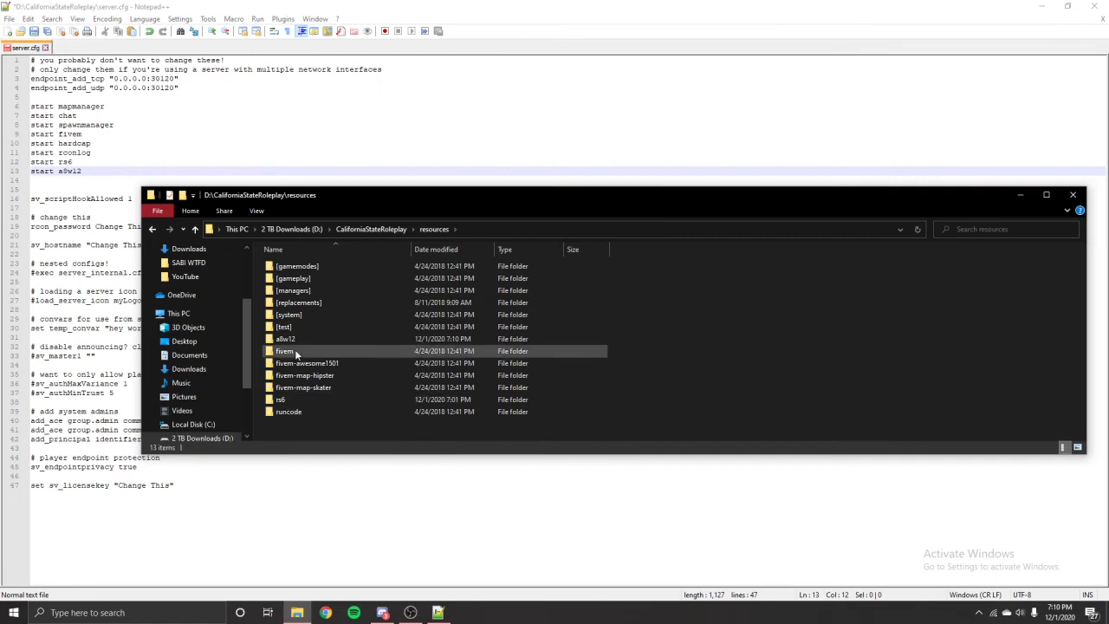
{"action": "left_click", "coordinate": [302, 343]}
{"action": "left_click_drag", "start_coordinate": [94, 171], "coordinate": [52, 174]}
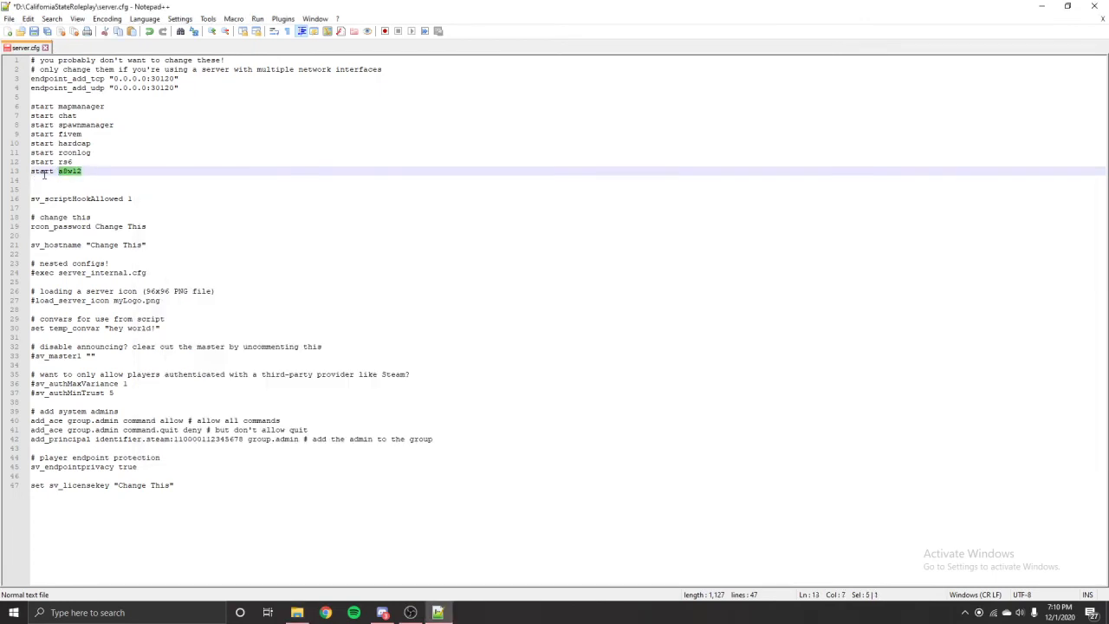
{"action": "left_click", "coordinate": [34, 32]}
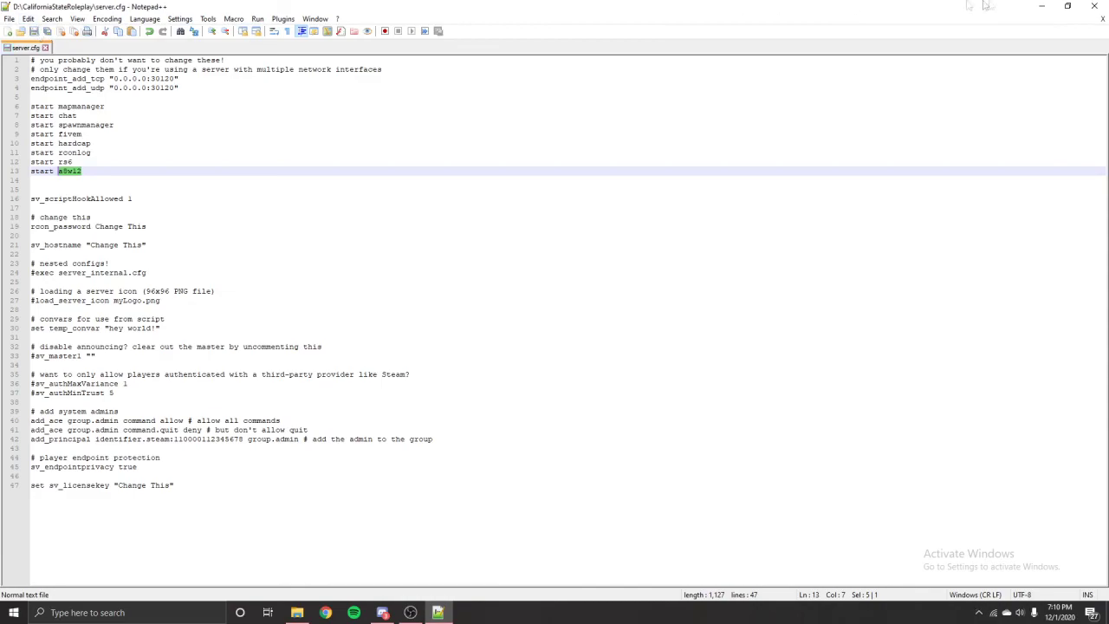
{"action": "left_click", "coordinate": [1092, 6]}
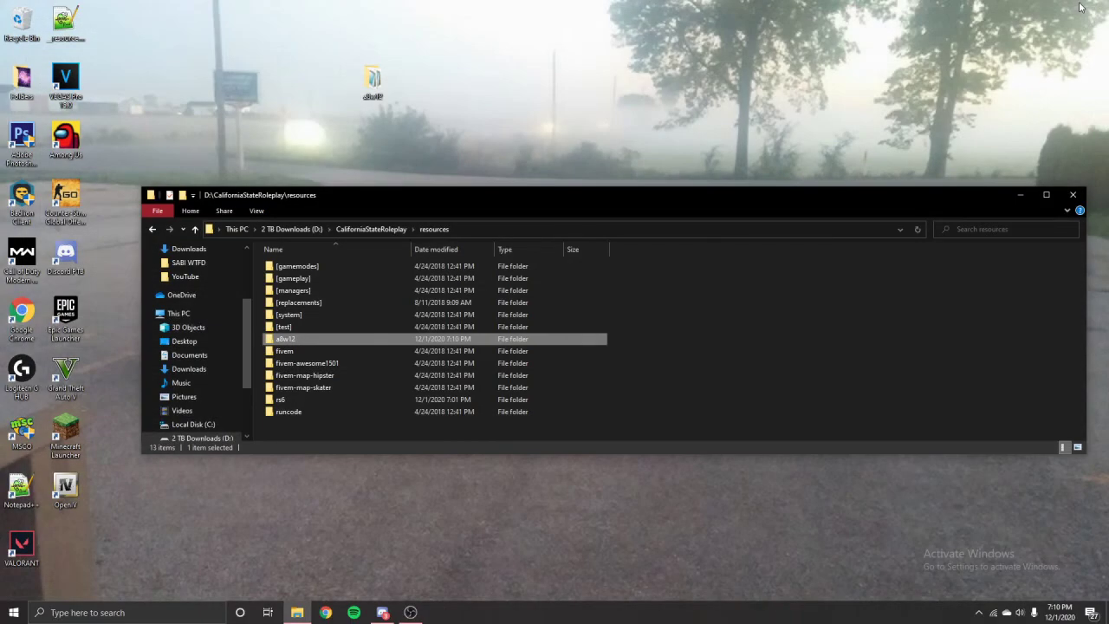